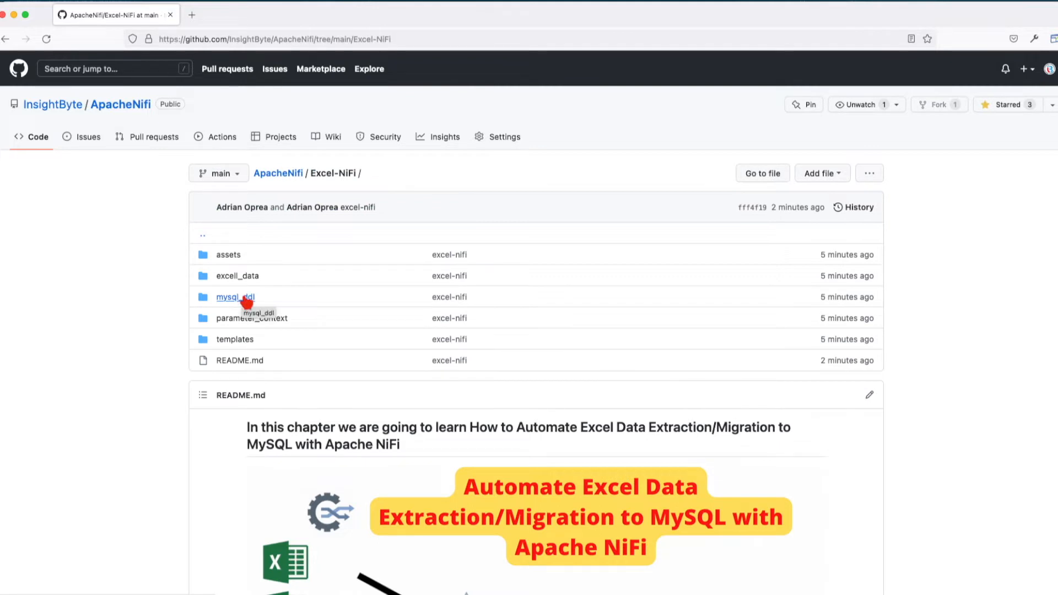
# - Switch from the GitHub repository to NiFi and enter the Working with Excell process group
pyautogui.click(246, 298)
pyautogui.click(248, 278)
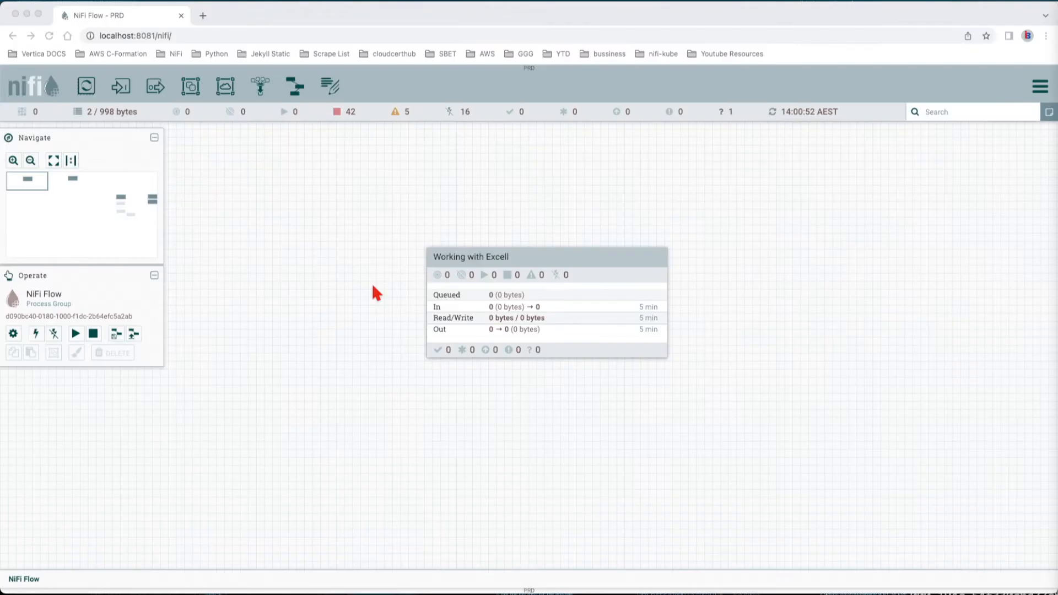
pyautogui.click(473, 258)
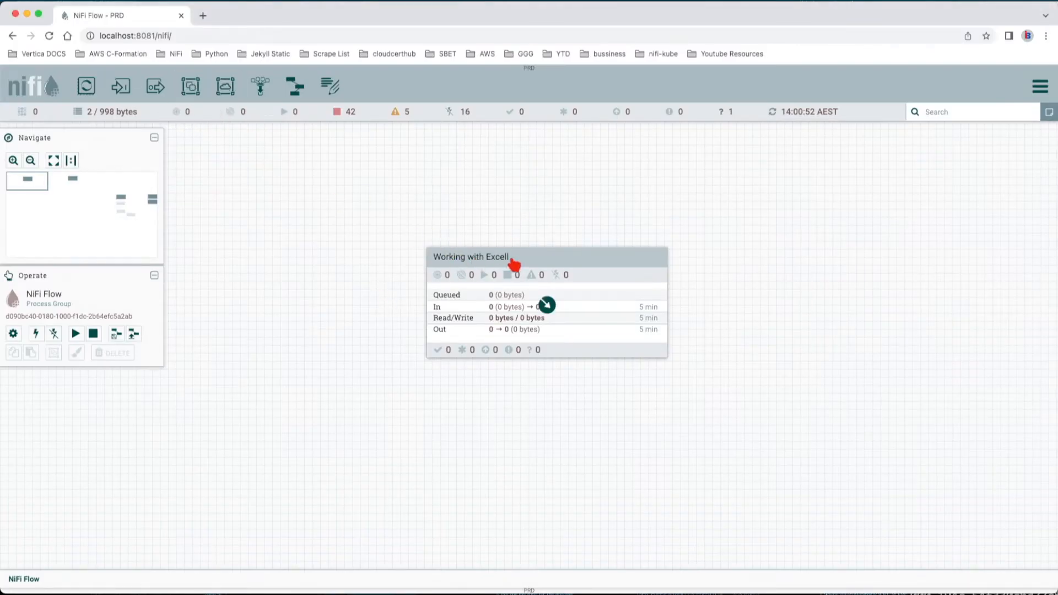
pyautogui.doubleClick(536, 264)
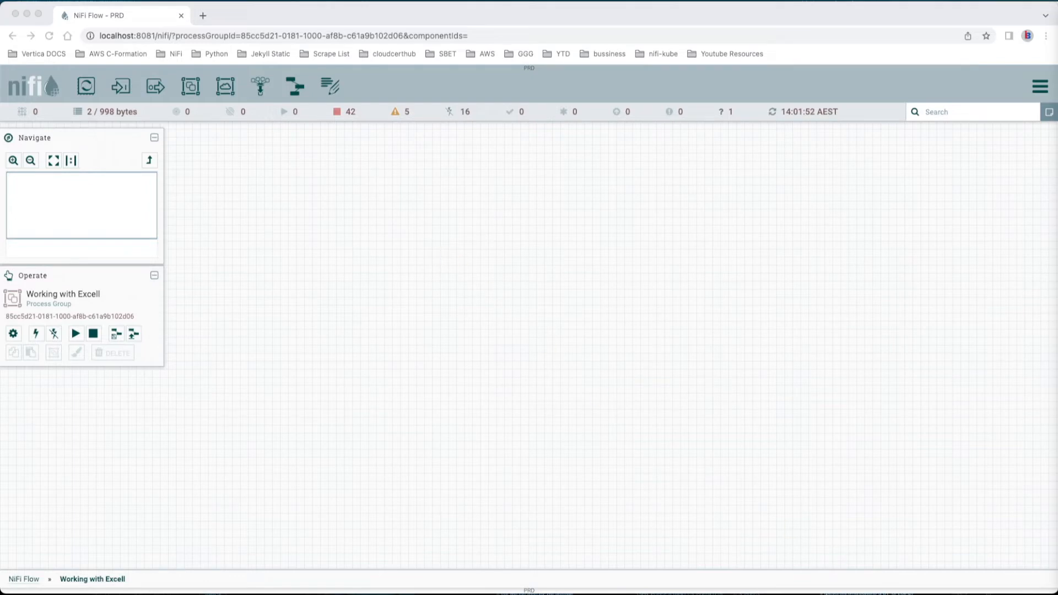
# - Switch to the terminal and print the current working directory with pwd
pyautogui.press('super+Tab')
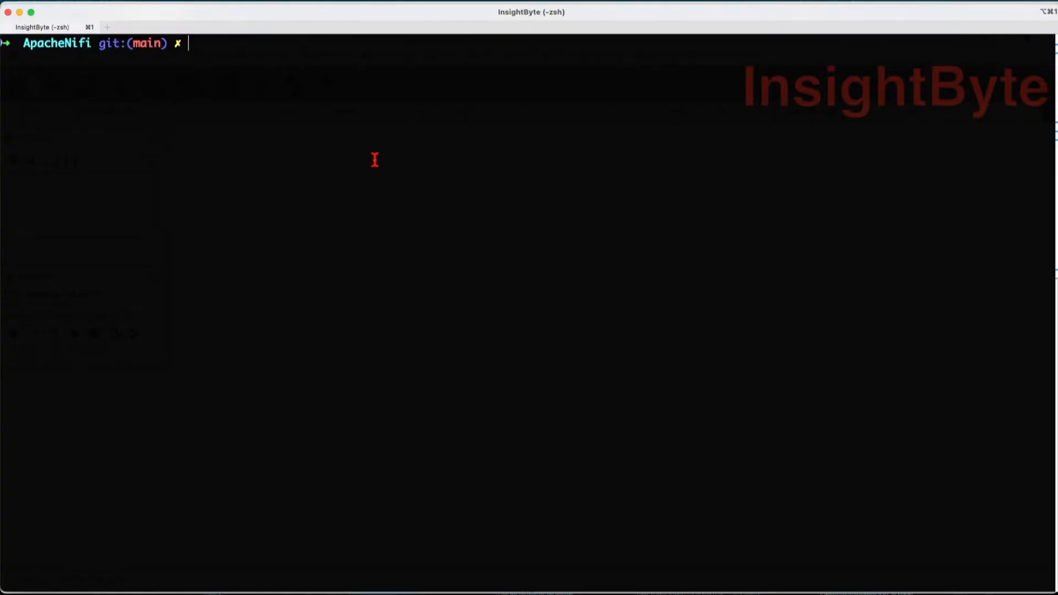
pyautogui.write('pwd')
pyautogui.press('Return')
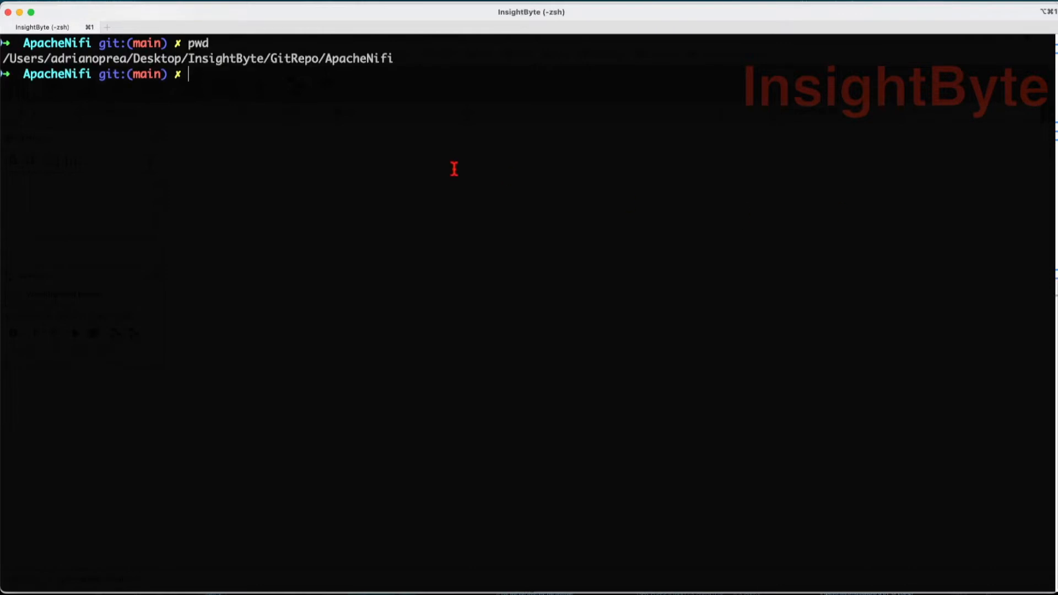
# - Launch the NiFi toolkit CLI with sudo /opt/nifi-toolkit/bin/cli.sh and enter the sudo password
pyautogui.write('/')
pyautogui.press('BackSpace')
pyautogui.write('sudo /opt/nifi-toolkit/bin/cli.sh')
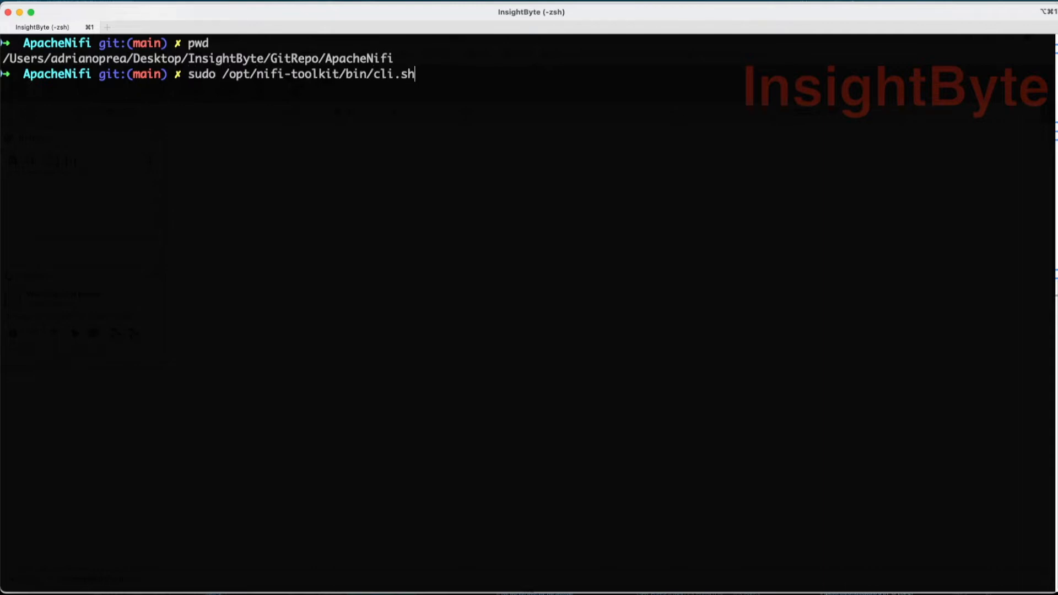
pyautogui.press('Return')
pyautogui.press('Return')
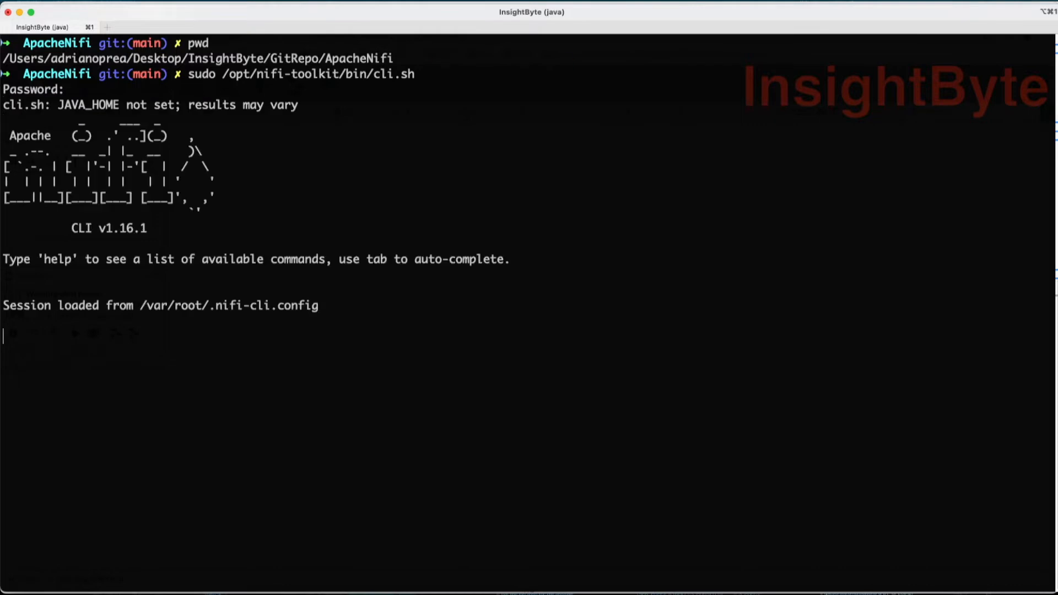
pyautogui.write("nifi import-param-context -i 'Excel-NiFi/parameter_context/mysql-config.json' -u http://localhost:8081")
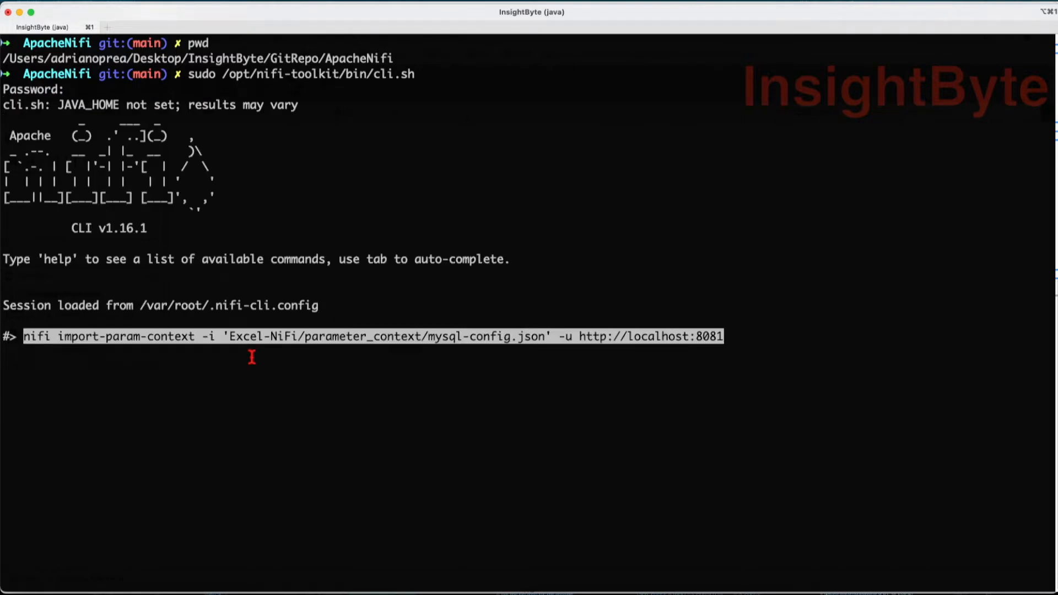
pyautogui.press('Return')
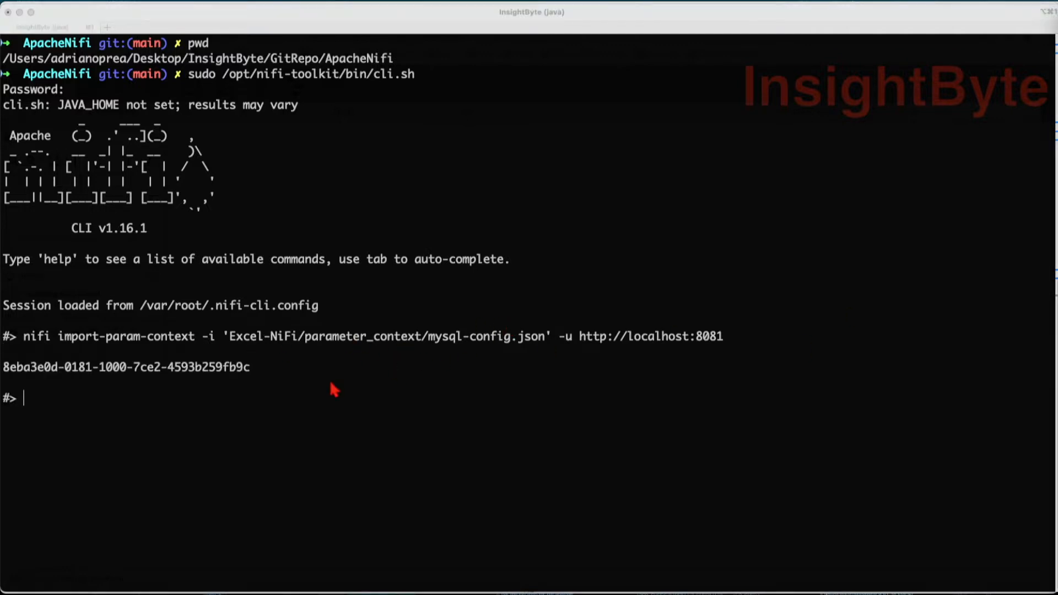
pyautogui.click(118, 403)
pyautogui.write("nifi import-param-context -i 'Excel-NiFi/parameter_context/excell-tracker-config.json' -u http://localhost:8081")
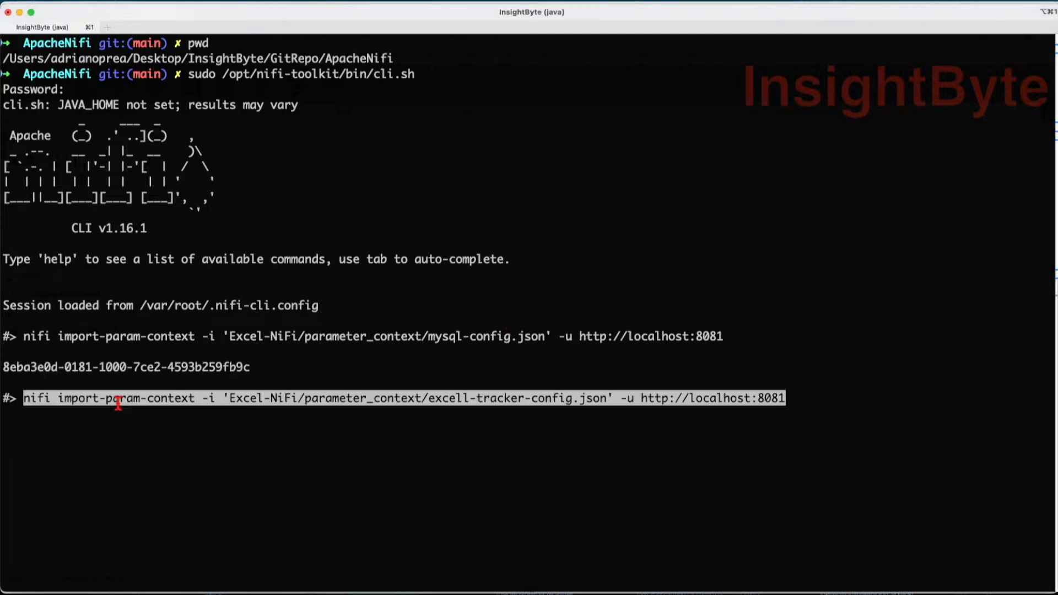
pyautogui.press('Return')
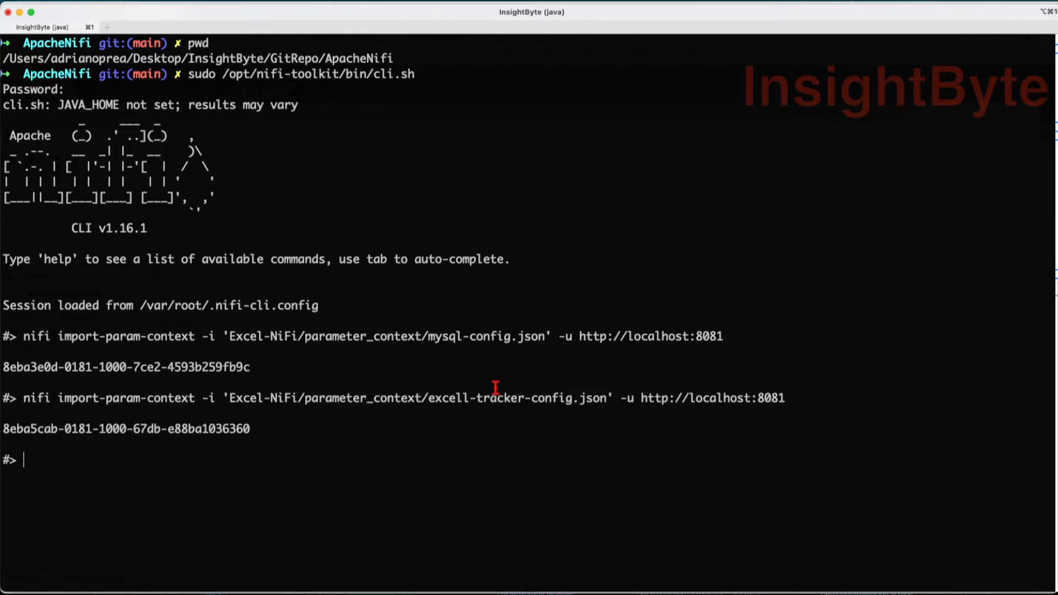
# - Switch to Visual Studio Code and review the database parameters in Excel-NiFi/parameter_context/mysql-config.json
pyautogui.press('super+Tab')
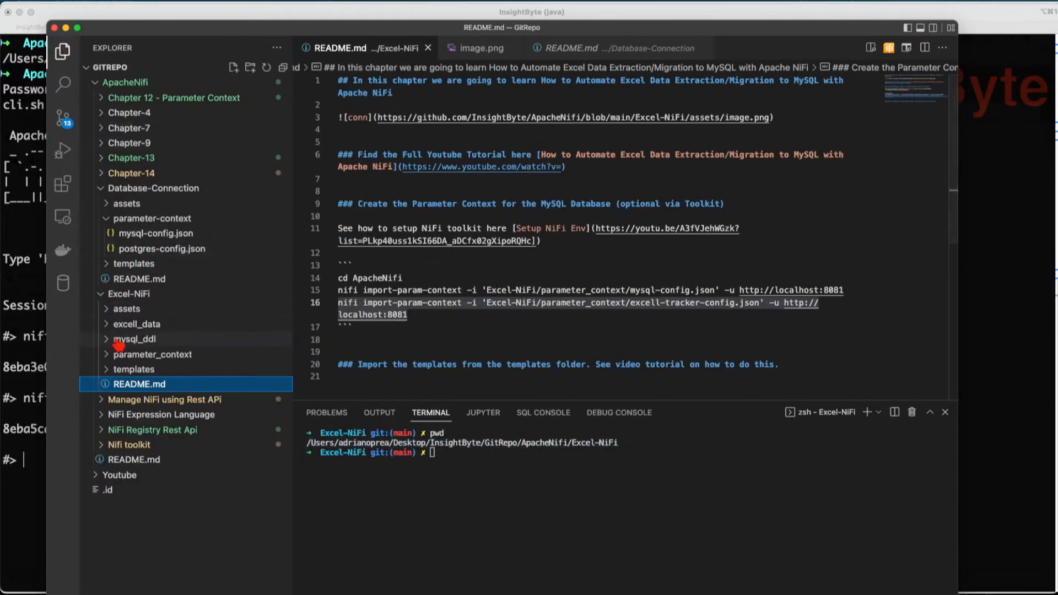
pyautogui.click(104, 189)
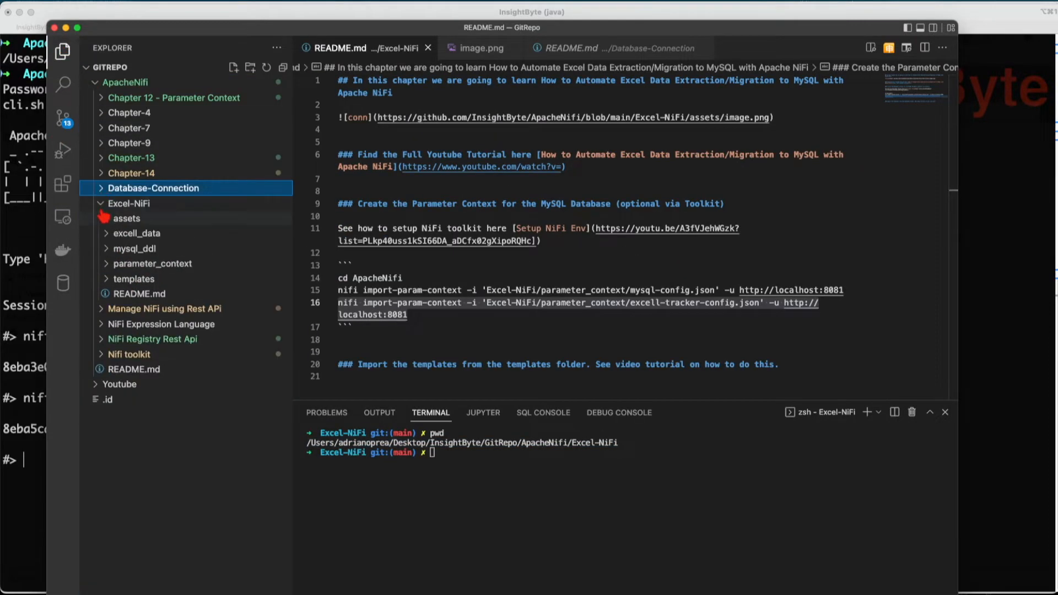
pyautogui.click(108, 265)
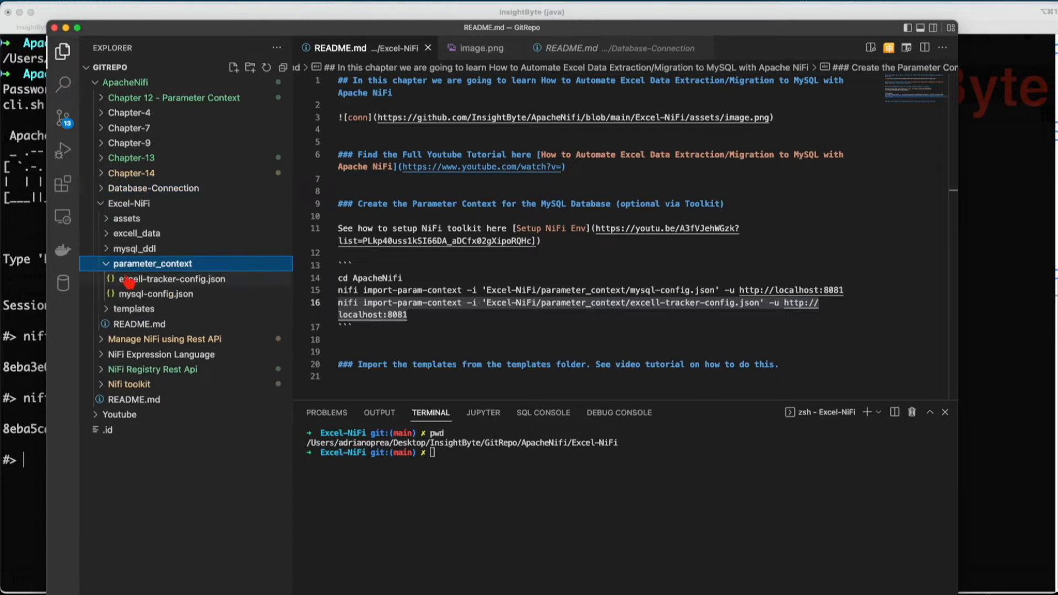
pyautogui.click(134, 295)
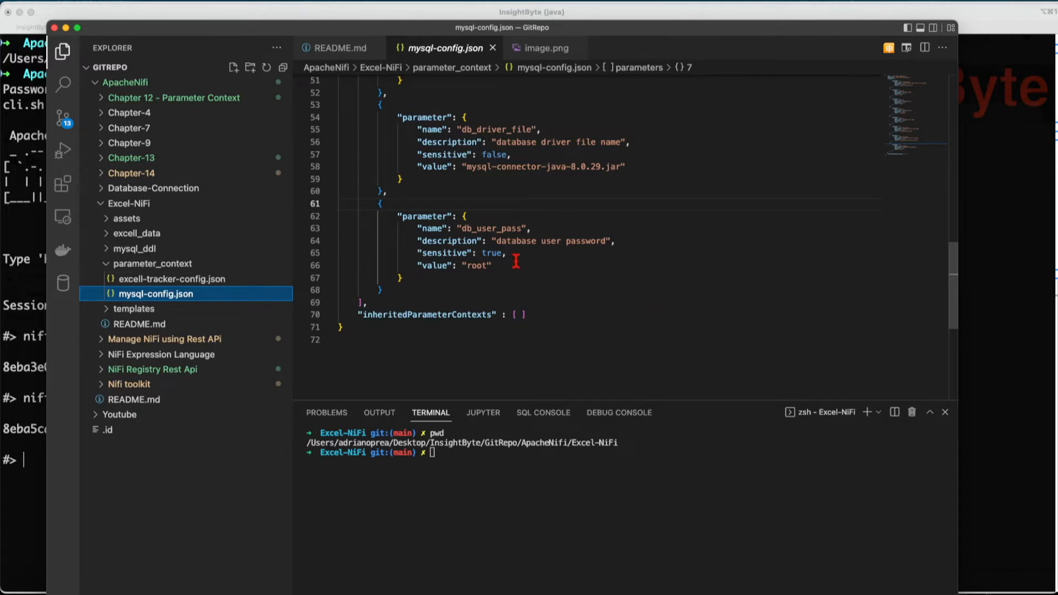
pyautogui.scroll(3, 516, 261)
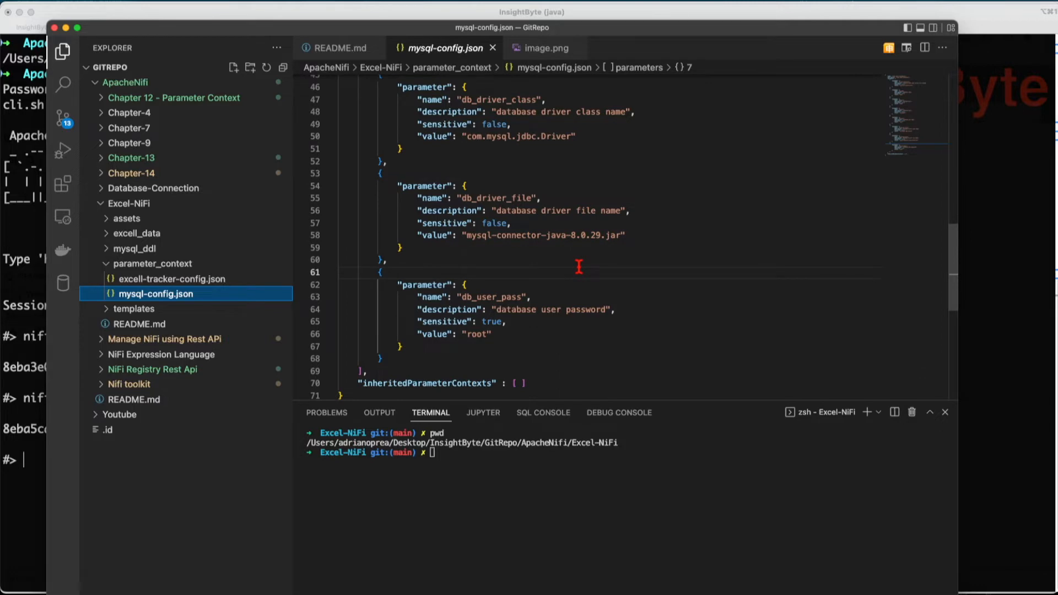
# - Review the source_directory, file_list and inherited context entries in excell-tracker-config.json, and move the code editor out of the way
pyautogui.click(127, 279)
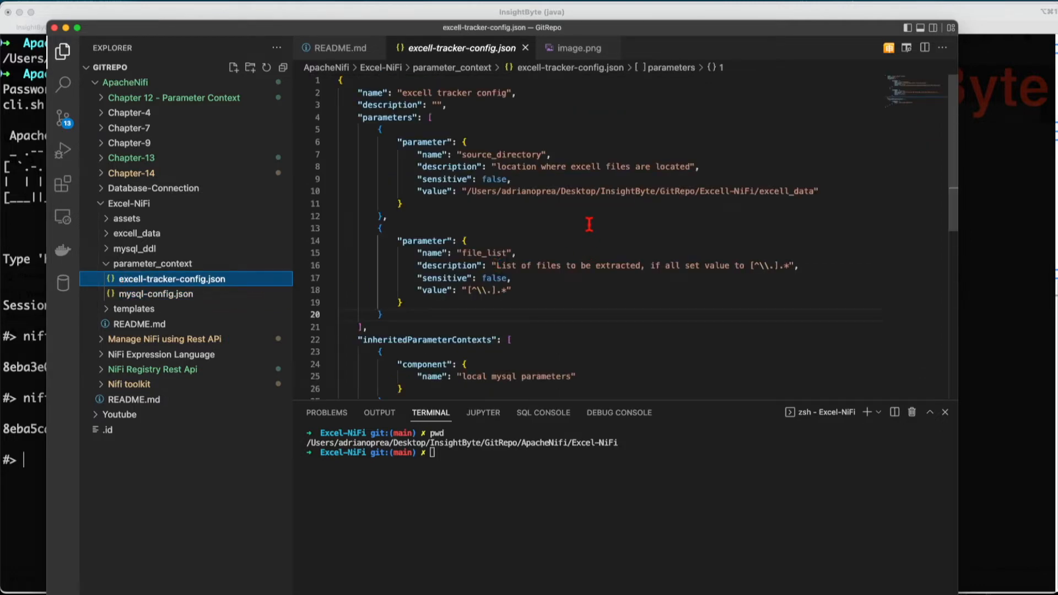
pyautogui.click(494, 154)
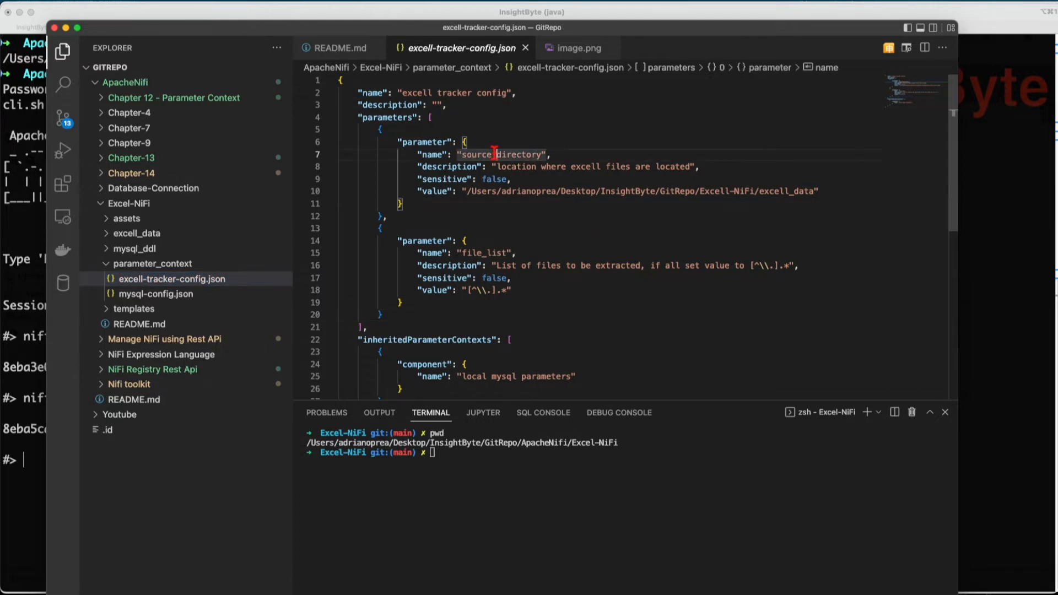
pyautogui.doubleClick(476, 253)
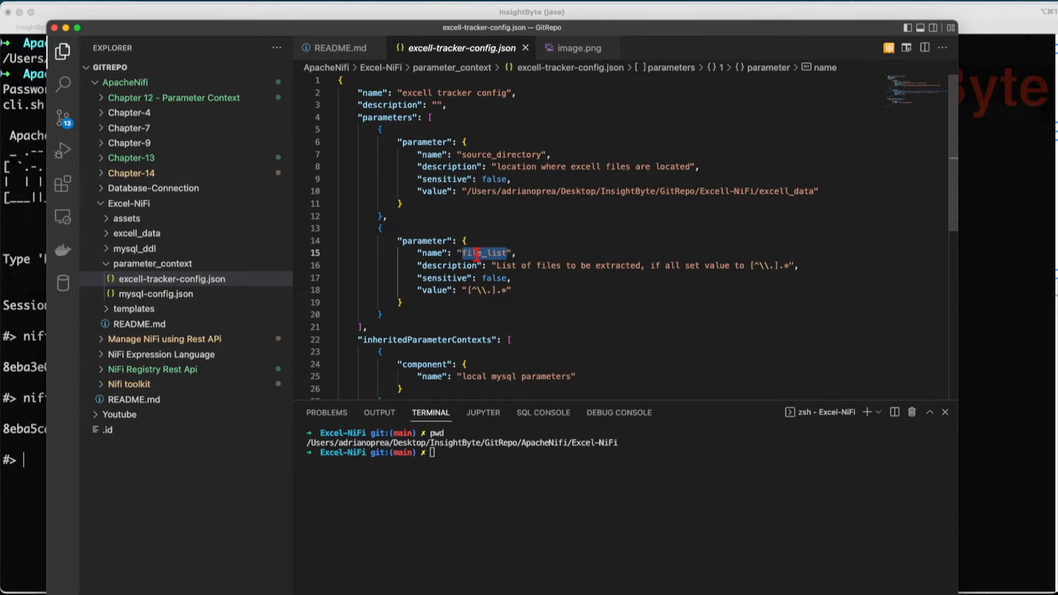
pyautogui.scroll(-3, 477, 254)
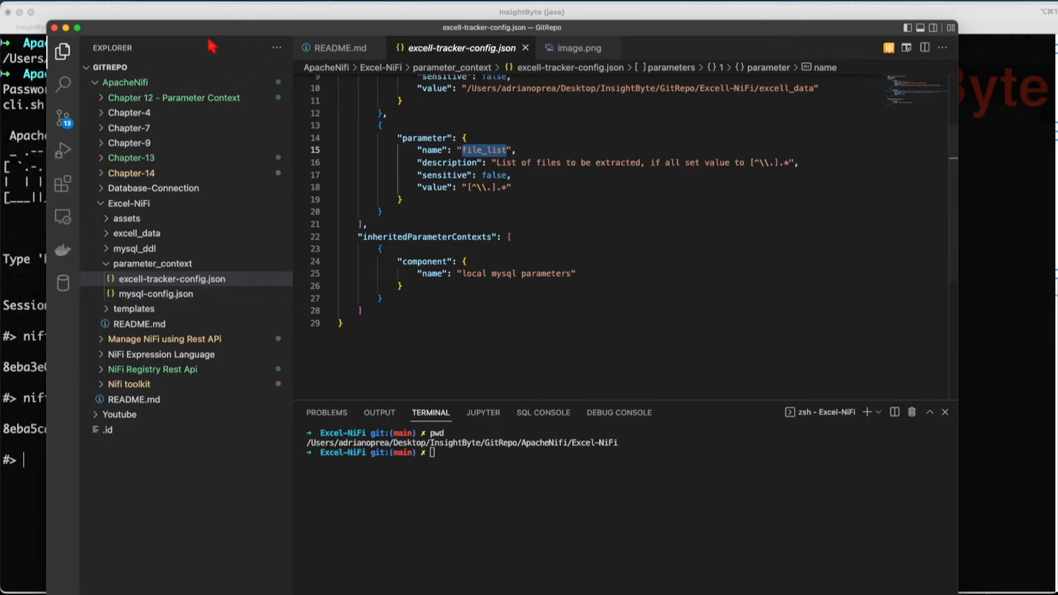
pyautogui.moveTo(211, 32); pyautogui.dragTo(1057, 54)
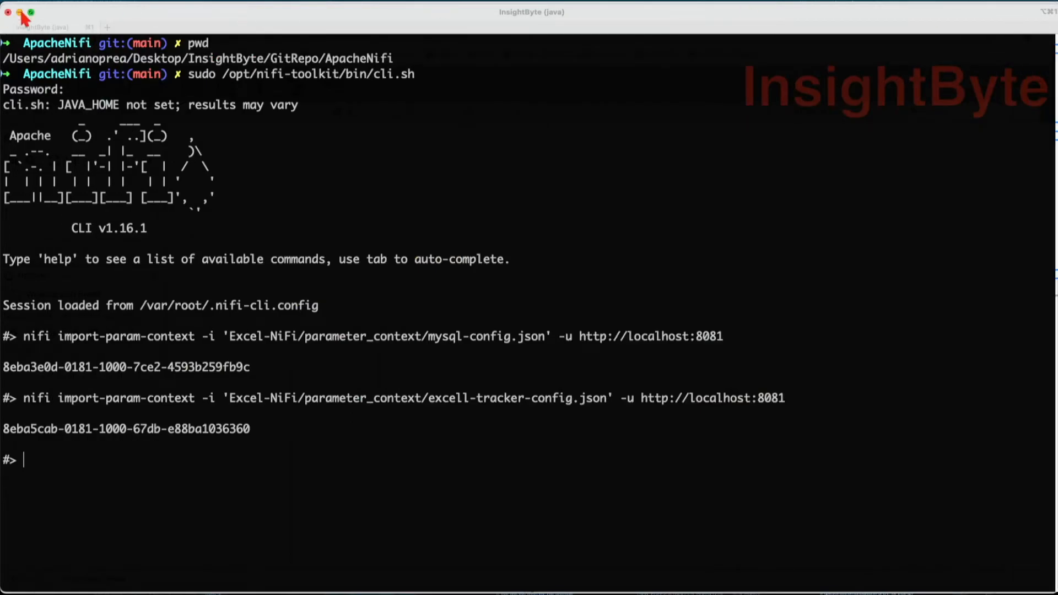
# - Switch back to NiFi and inspect the parameters and inheritance of the excell tracker config parameter context
pyautogui.press('super+Tab')
pyautogui.click(1040, 94)
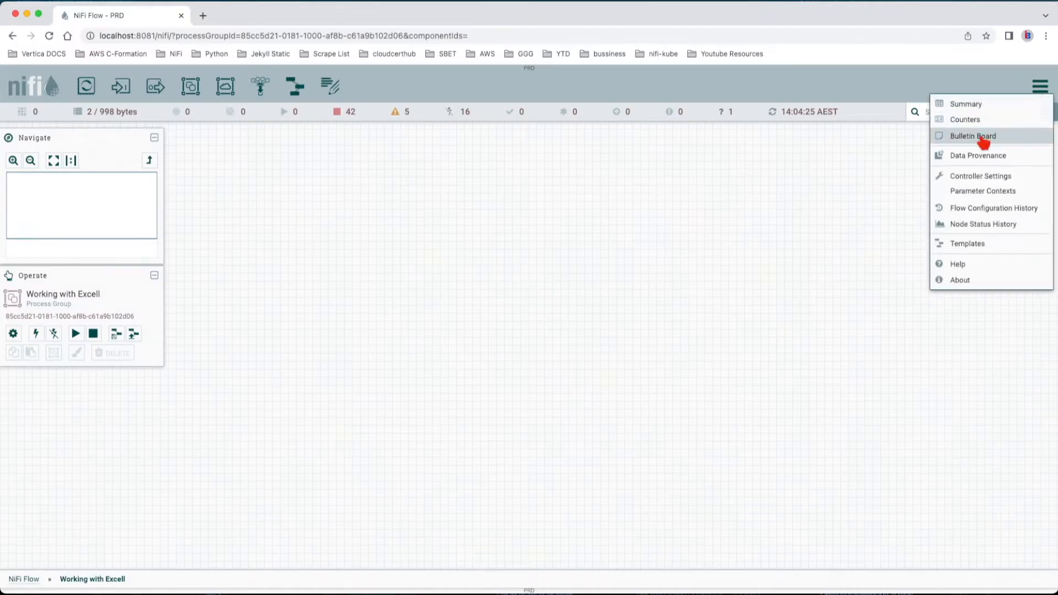
pyautogui.click(969, 192)
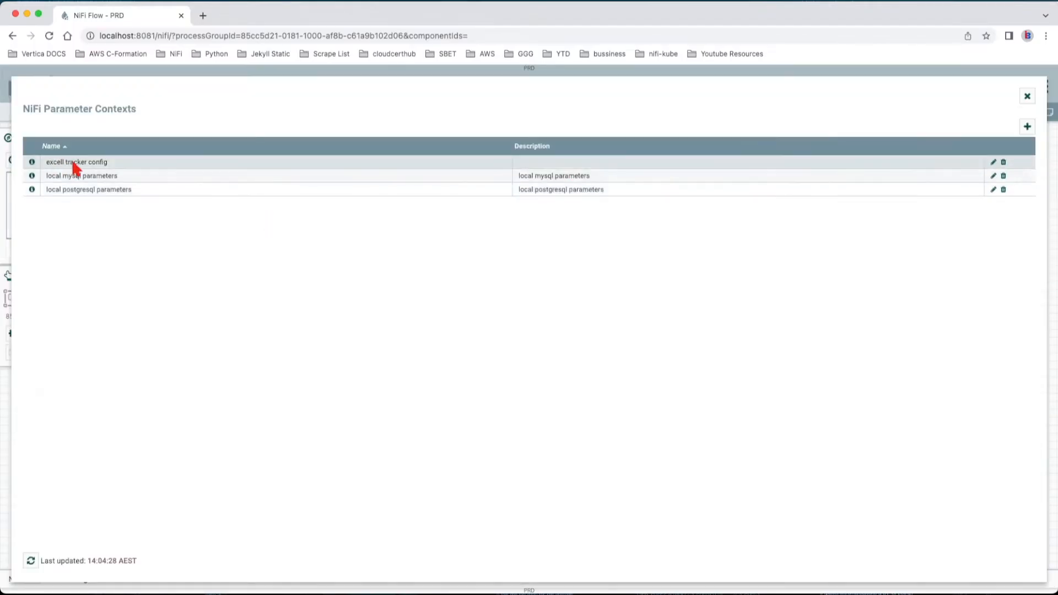
pyautogui.click(993, 162)
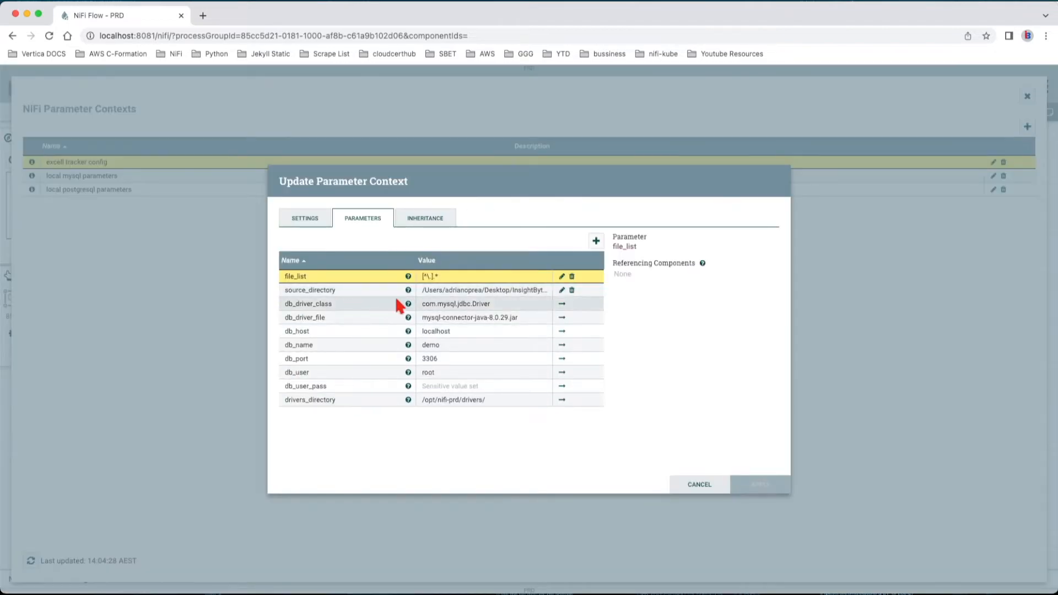
pyautogui.click(423, 225)
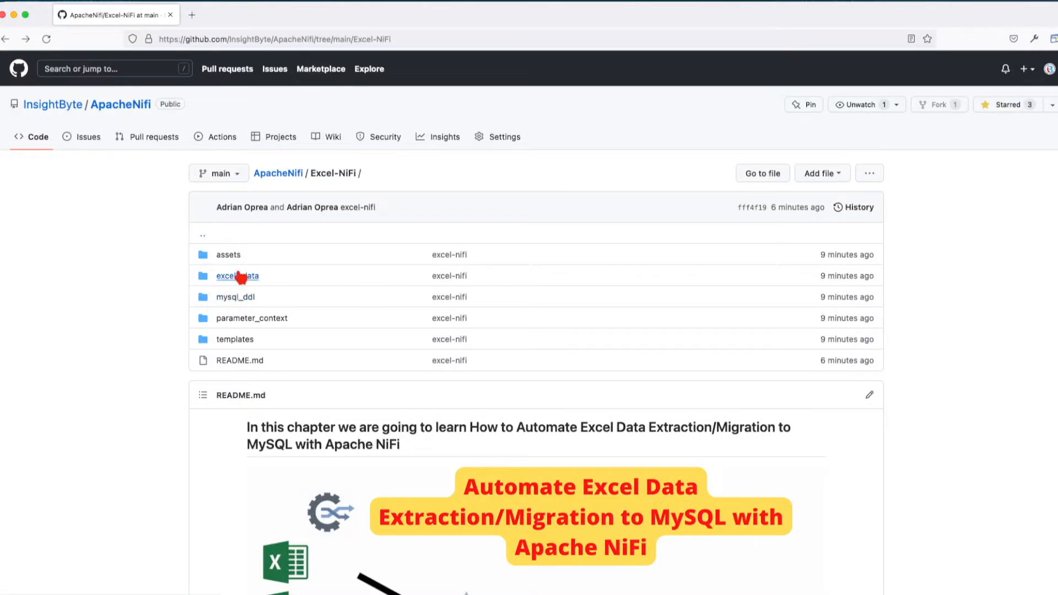
# - Add the simple_excell_extract template to the canvas of the Working with Excell process group
pyautogui.click(237, 340)
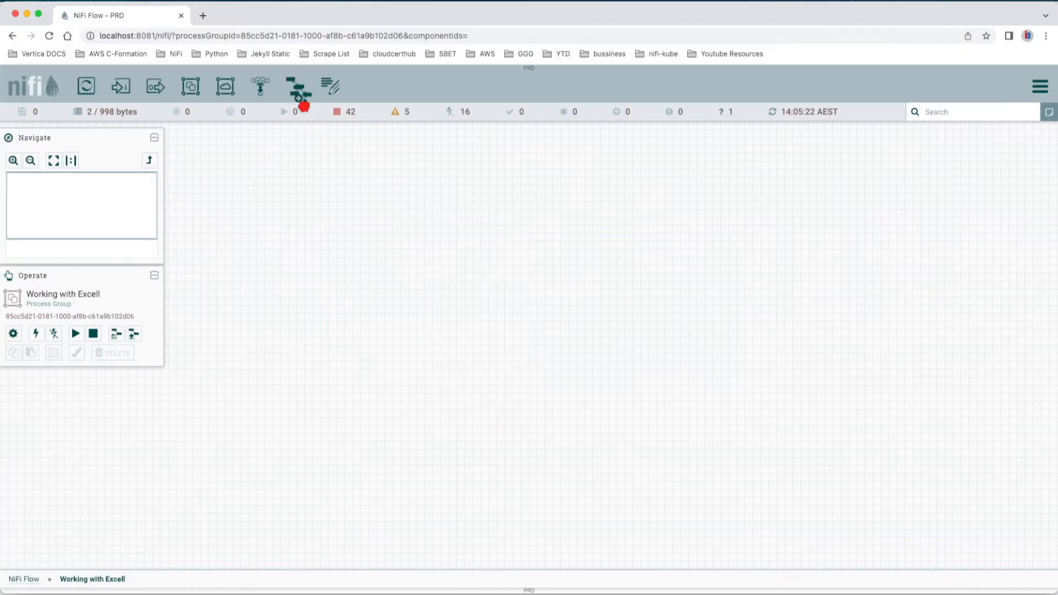
pyautogui.moveTo(294, 88); pyautogui.dragTo(393, 209)
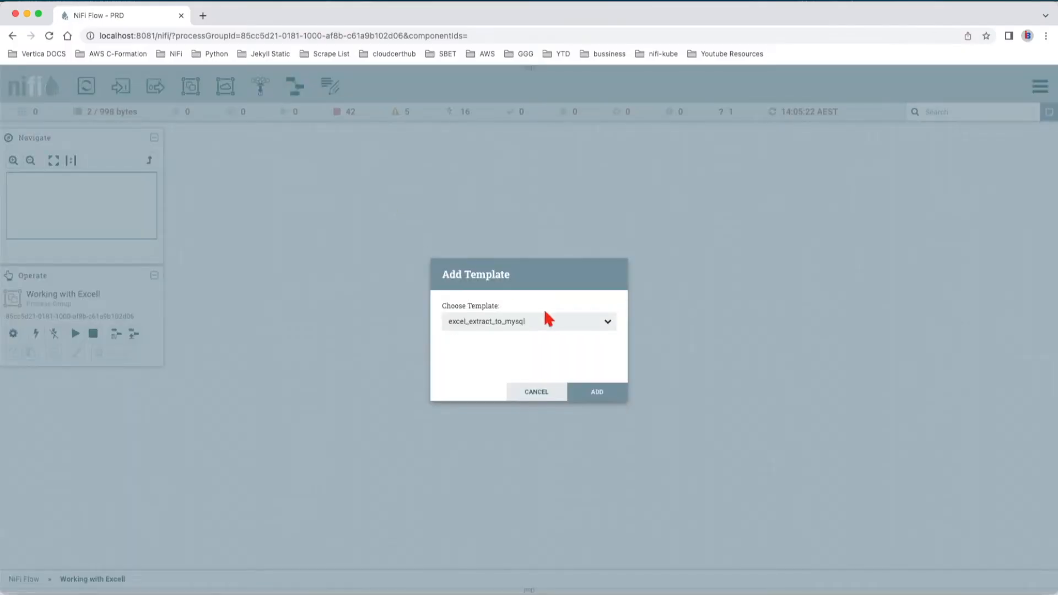
pyautogui.click(522, 322)
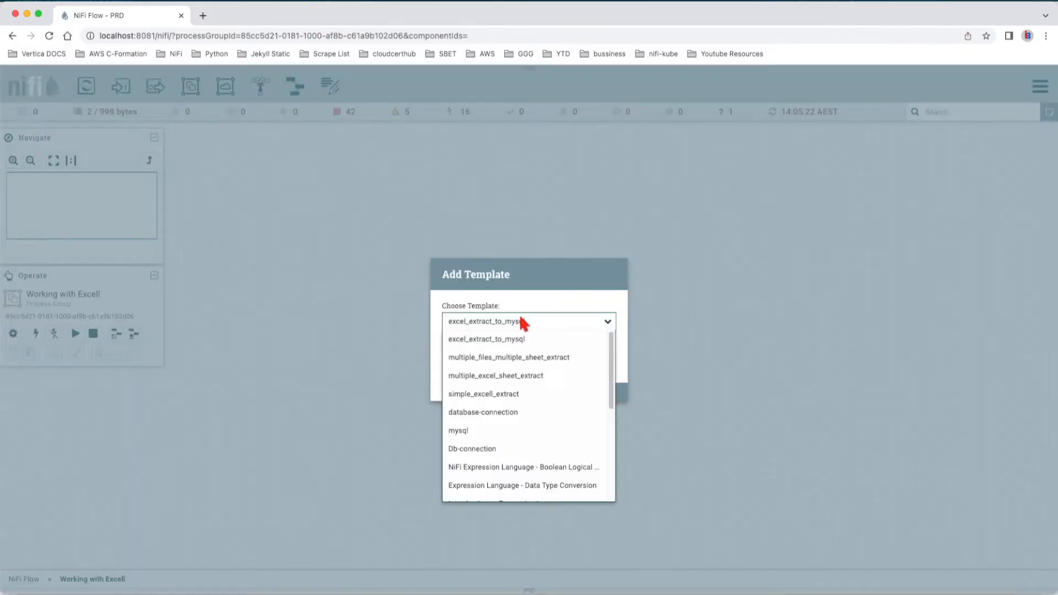
pyautogui.click(493, 395)
pyautogui.click(589, 390)
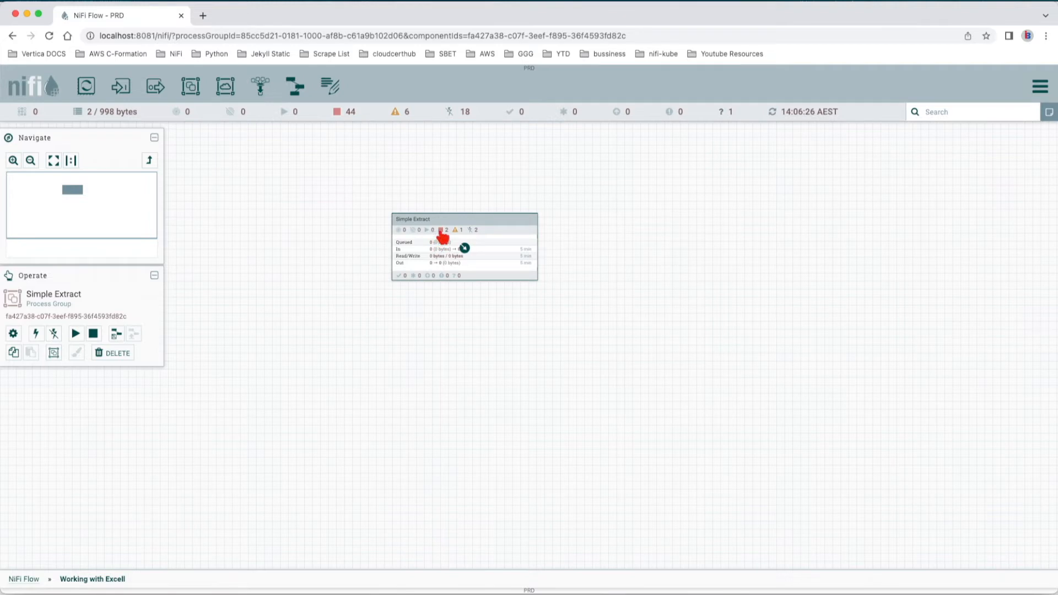
# - Enter the Simple Extract process group and assign excell tracker config as its parameter context
pyautogui.doubleClick(442, 236)
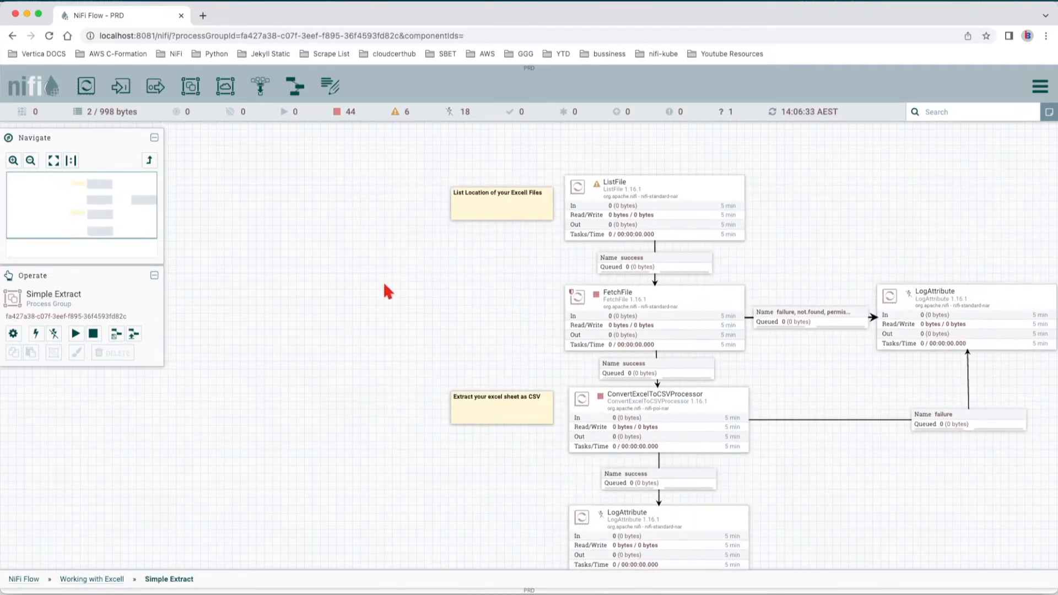
pyautogui.click(13, 335)
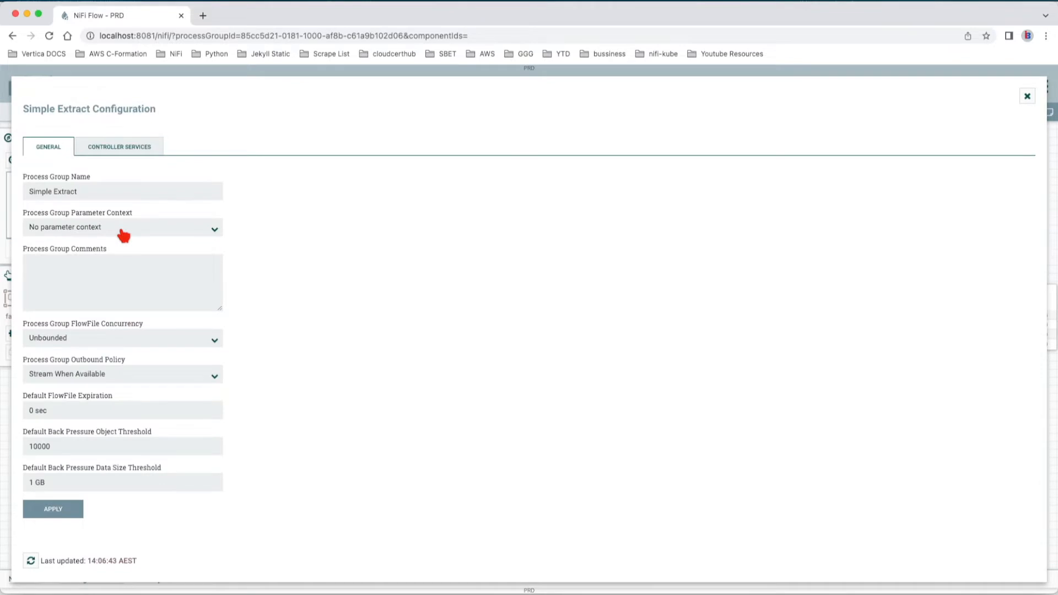
pyautogui.click(123, 233)
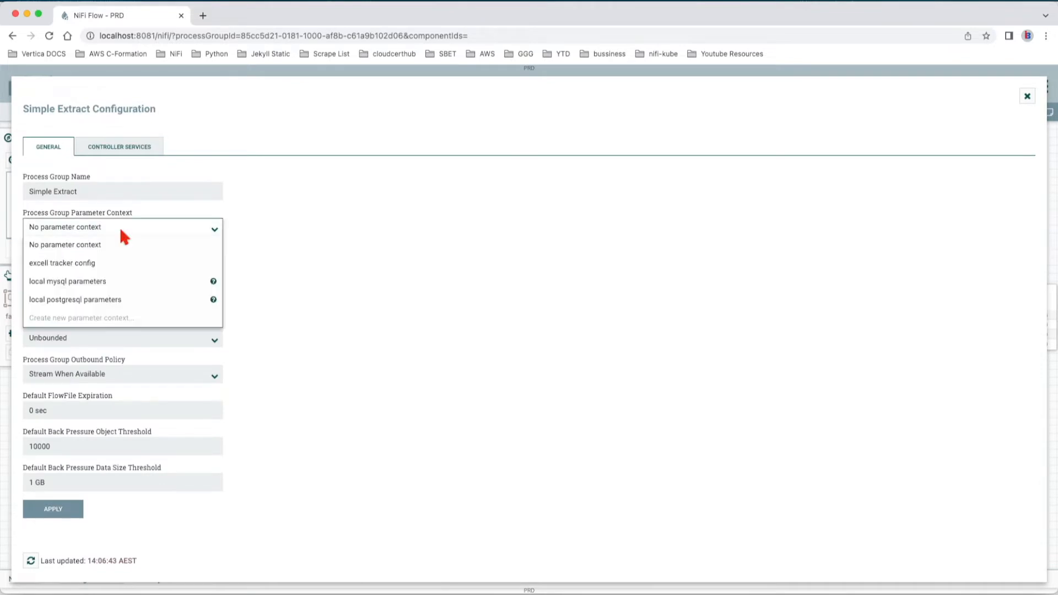
pyautogui.click(66, 264)
pyautogui.click(52, 508)
pyautogui.click(639, 393)
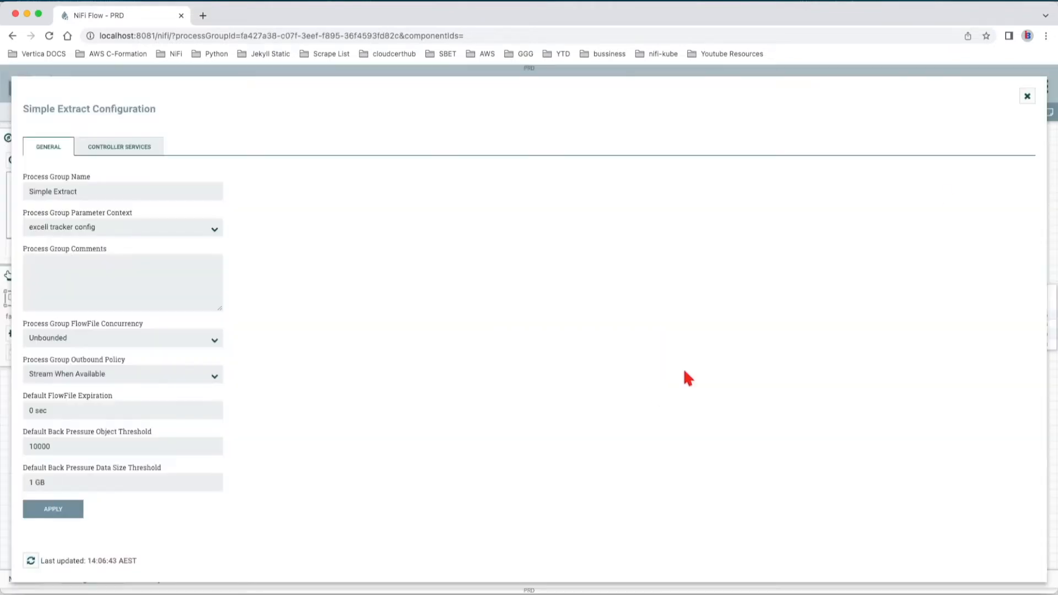
pyautogui.click(1025, 97)
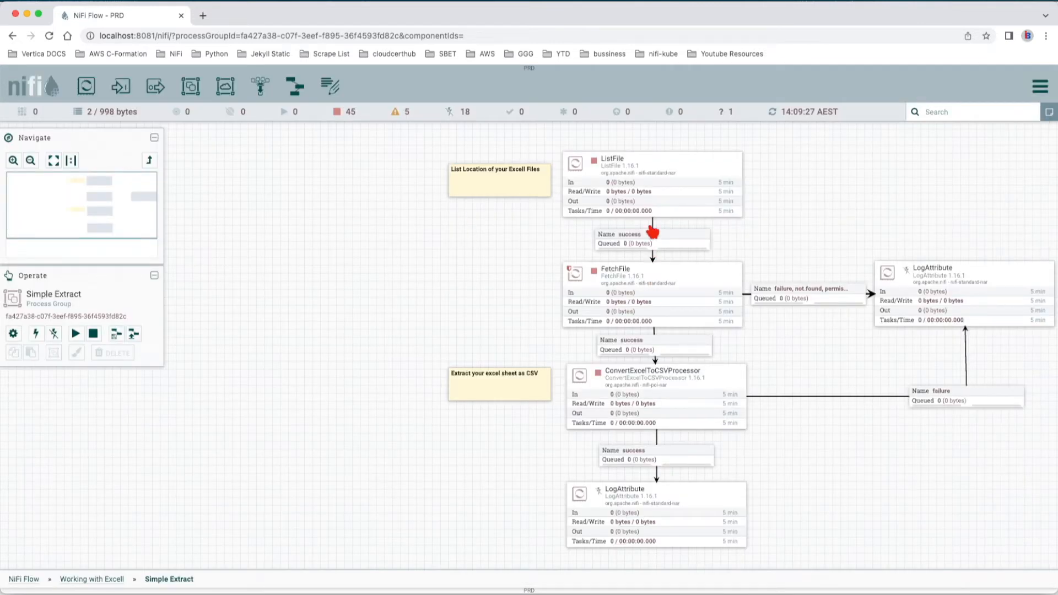
# - Open the ListFile processor's properties and compare its Input Directory with the source_directory parameter in excell-tracker-config.json in the code editor
pyautogui.click(622, 196)
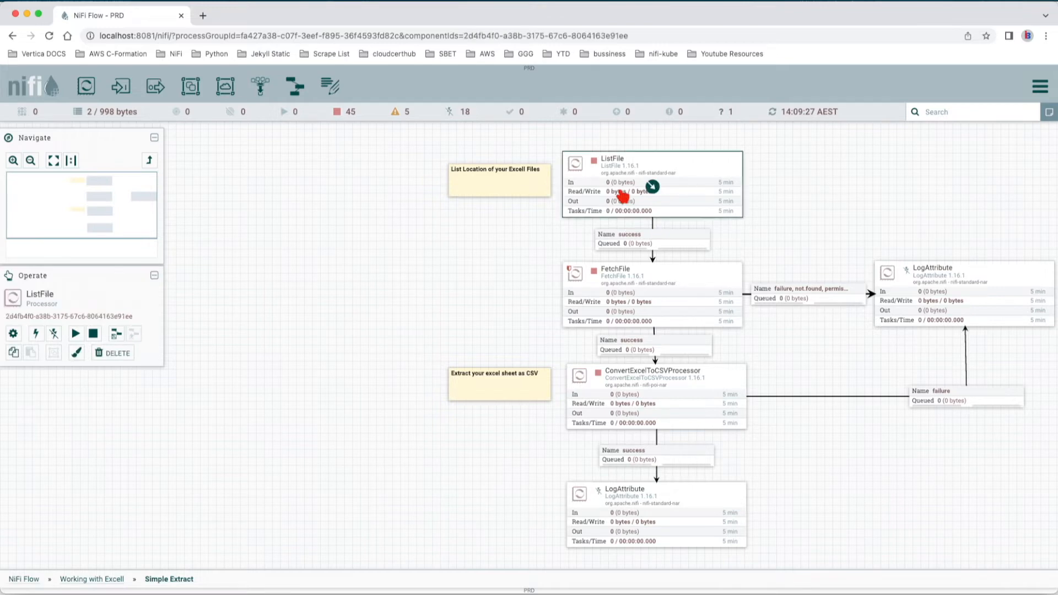
pyautogui.doubleClick(622, 195)
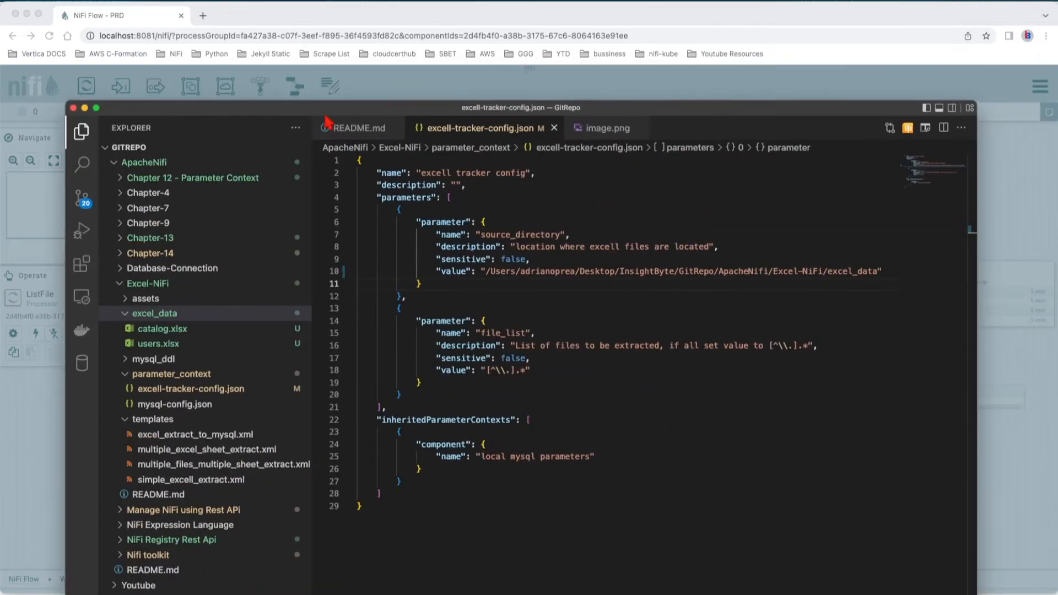
pyautogui.moveTo(467, 128); pyautogui.dragTo(464, 45)
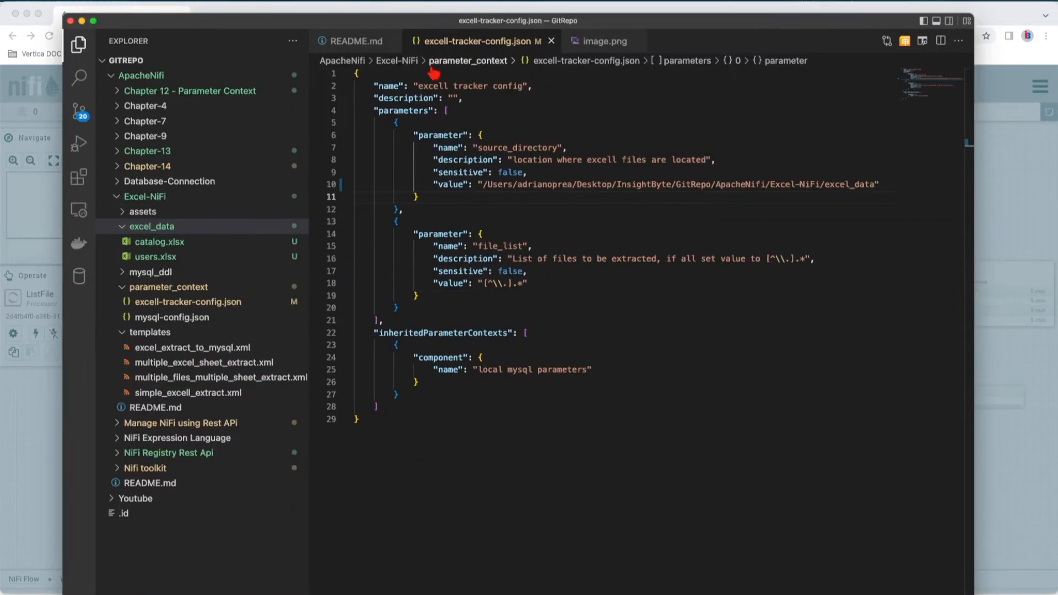
pyautogui.doubleClick(499, 146)
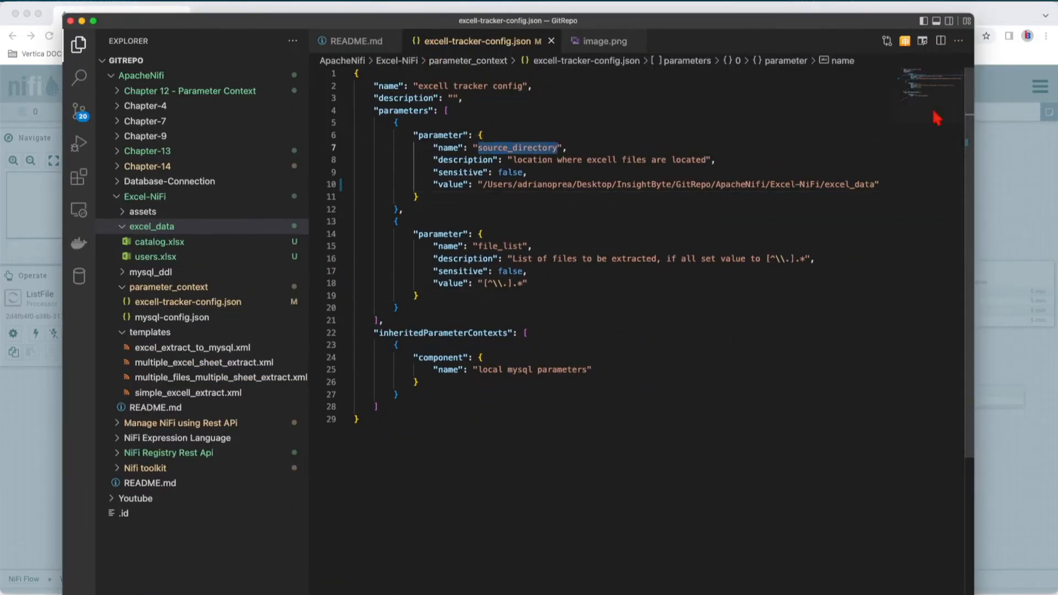
pyautogui.moveTo(972, 138); pyautogui.dragTo(526, 142)
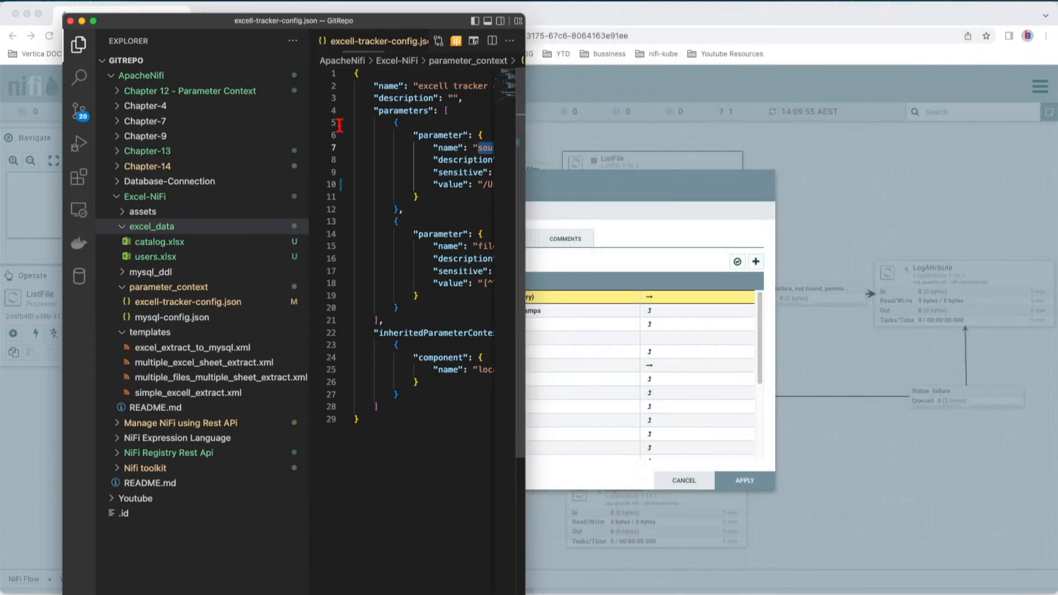
pyautogui.click(593, 207)
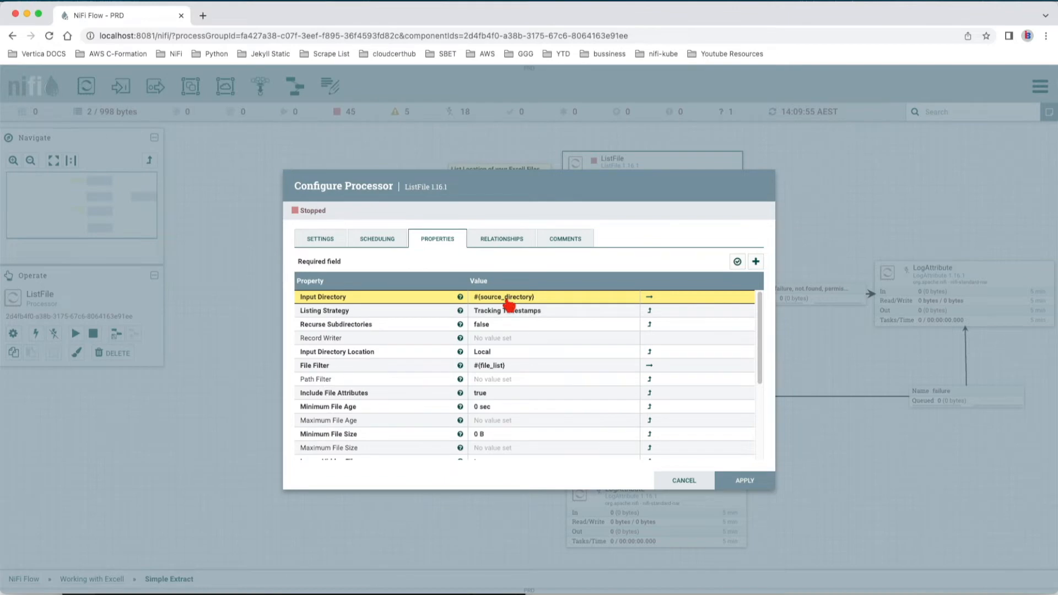
pyautogui.click(389, 594)
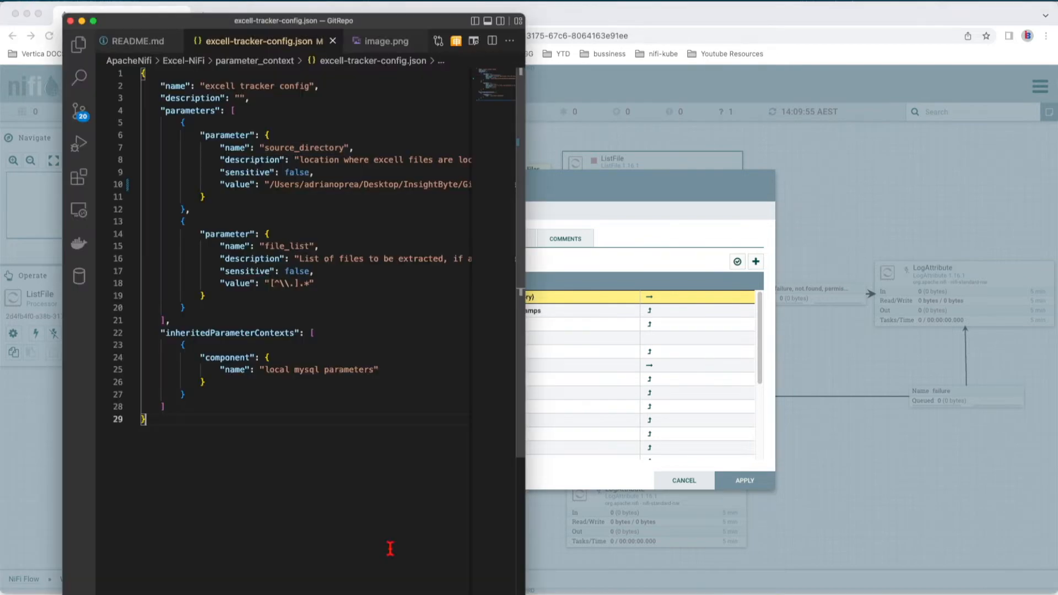
# - Return to NiFi, follow the Input Directory reference to the source_directory parameter, and inspect its full value without changing it
pyautogui.click(648, 323)
pyautogui.click(648, 299)
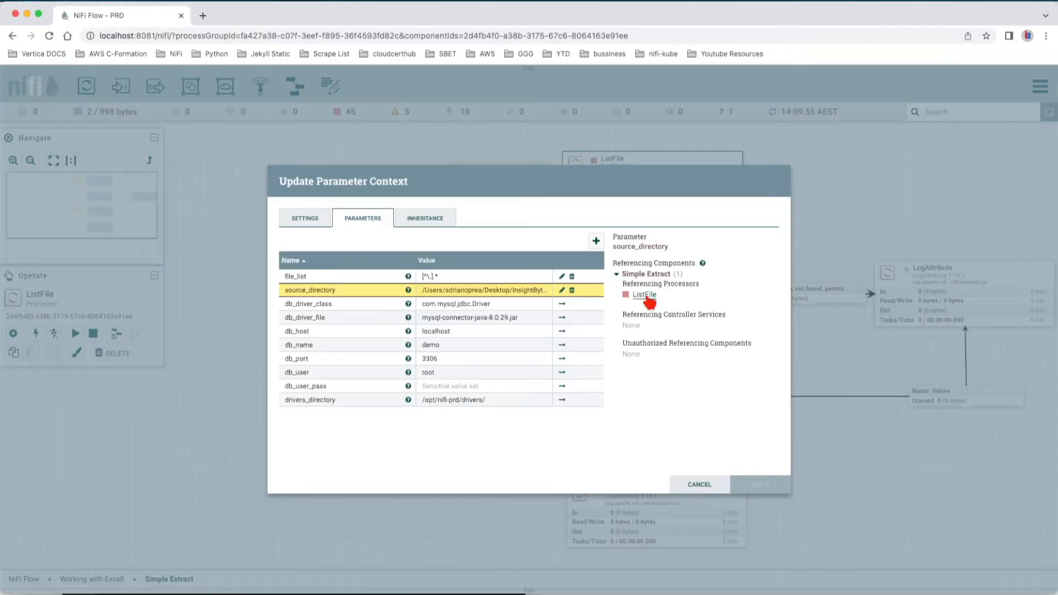
pyautogui.click(561, 290)
pyautogui.tripleClick(529, 300)
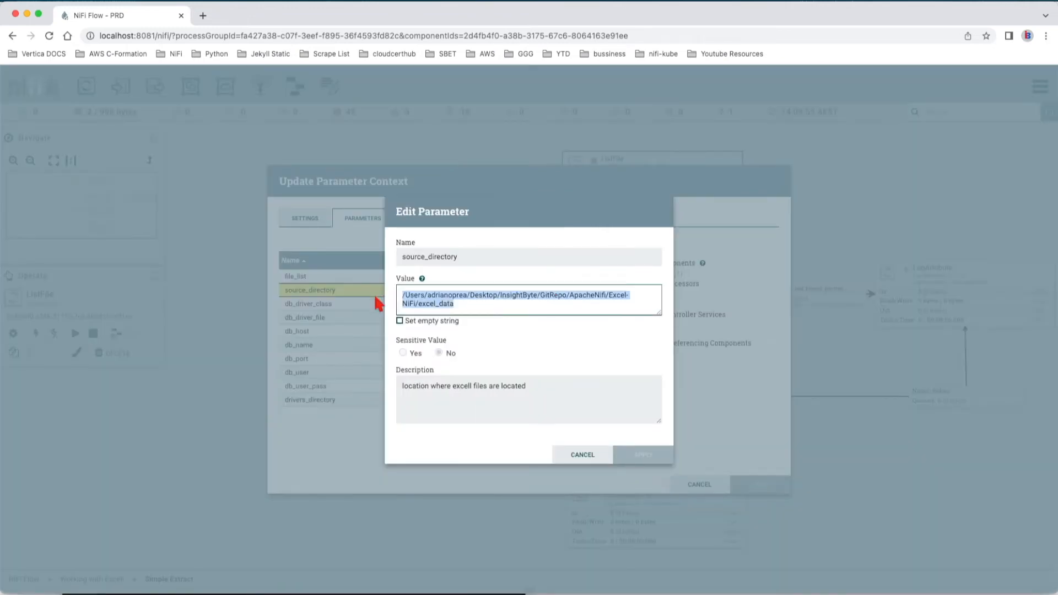
pyautogui.click(579, 452)
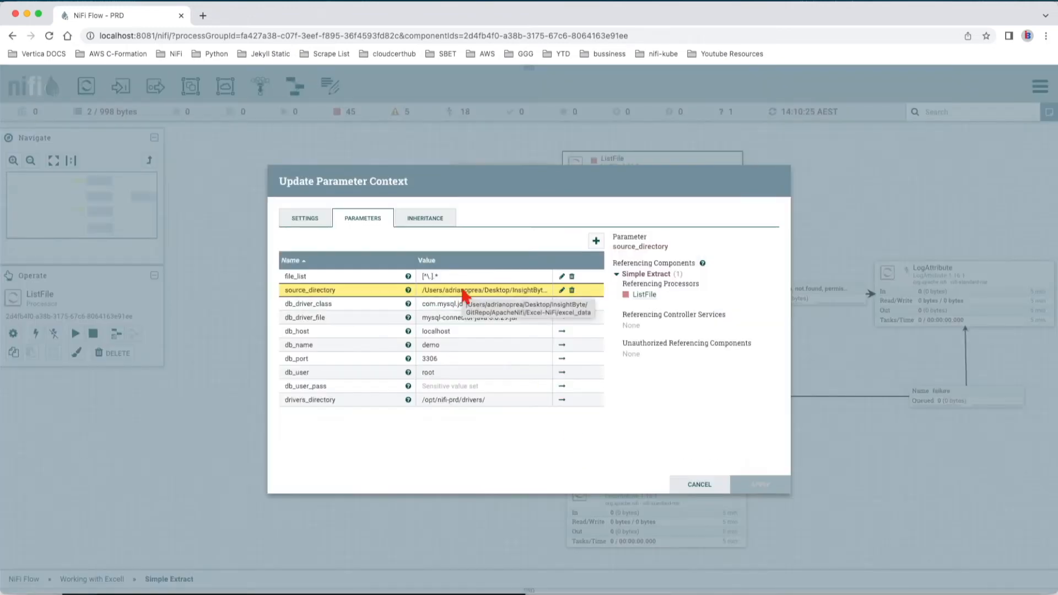
pyautogui.click(698, 484)
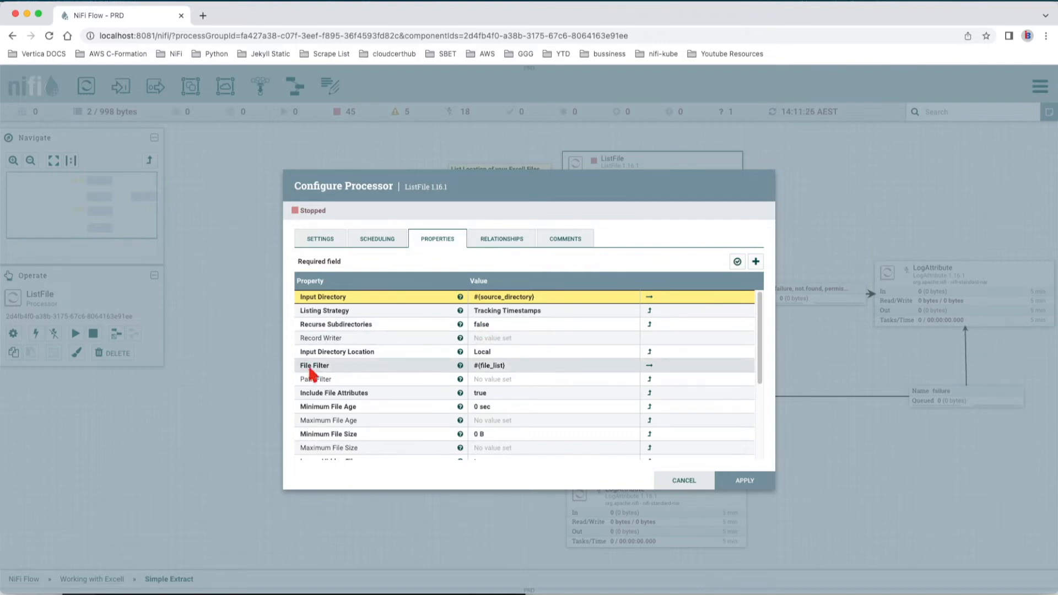
# - Follow the File Filter reference to inspect the file_list parameter, and return to the ListFile properties
pyautogui.click(648, 368)
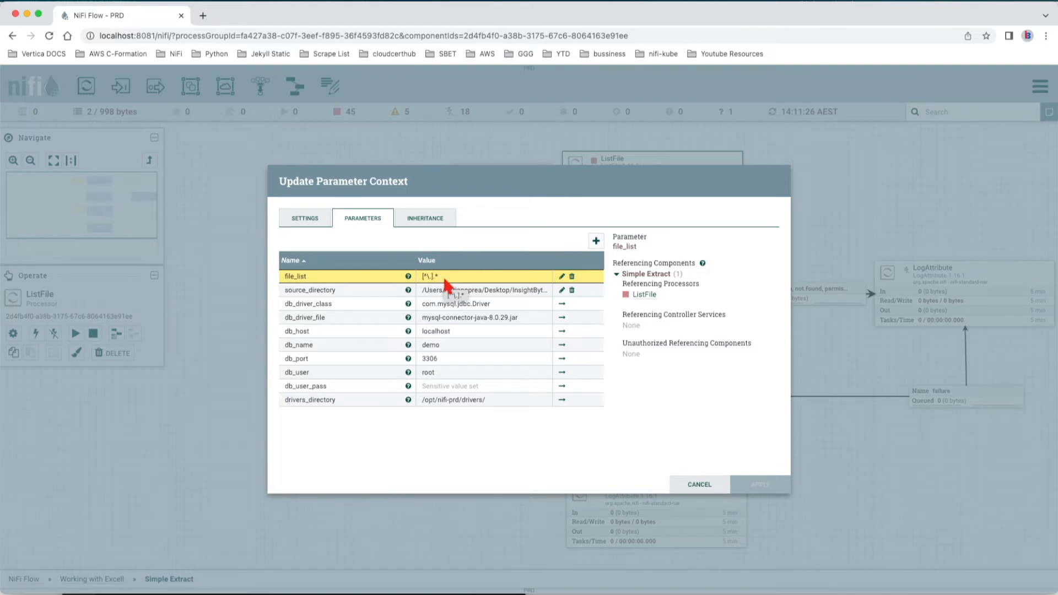
pyautogui.click(702, 483)
pyautogui.doubleClick(652, 187)
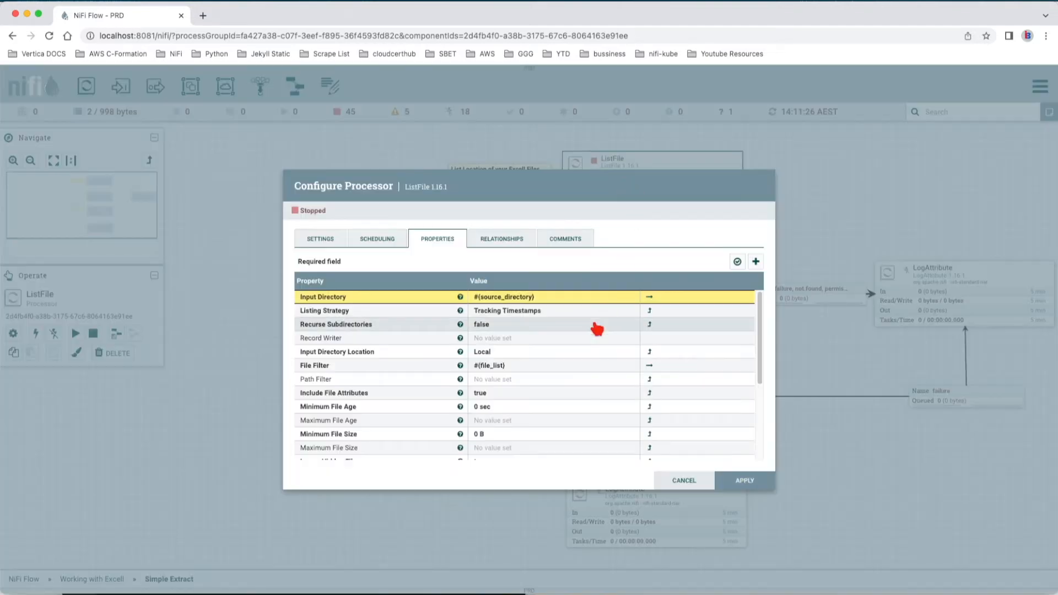
# - Try file1,file2 as the ListFile processor's File Filter value and discard the entry
pyautogui.click(496, 365)
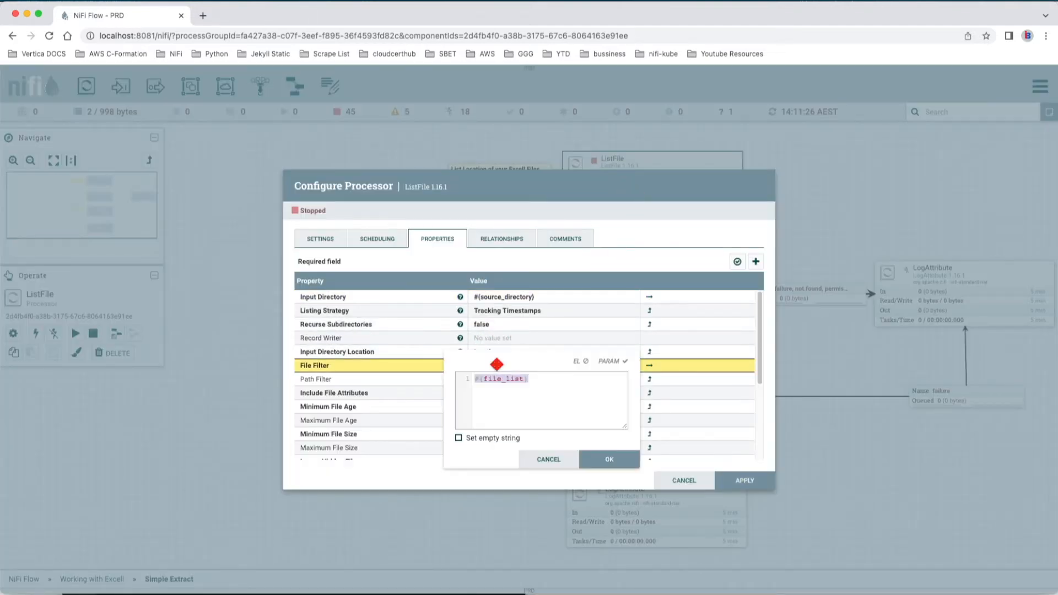
pyautogui.write('file1,file2')
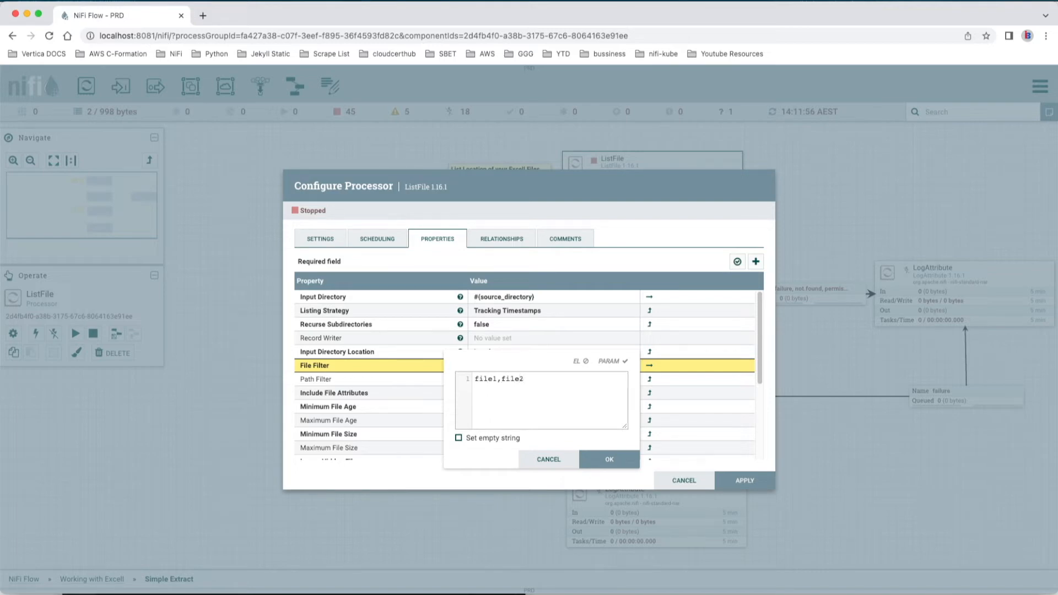
pyautogui.click(548, 459)
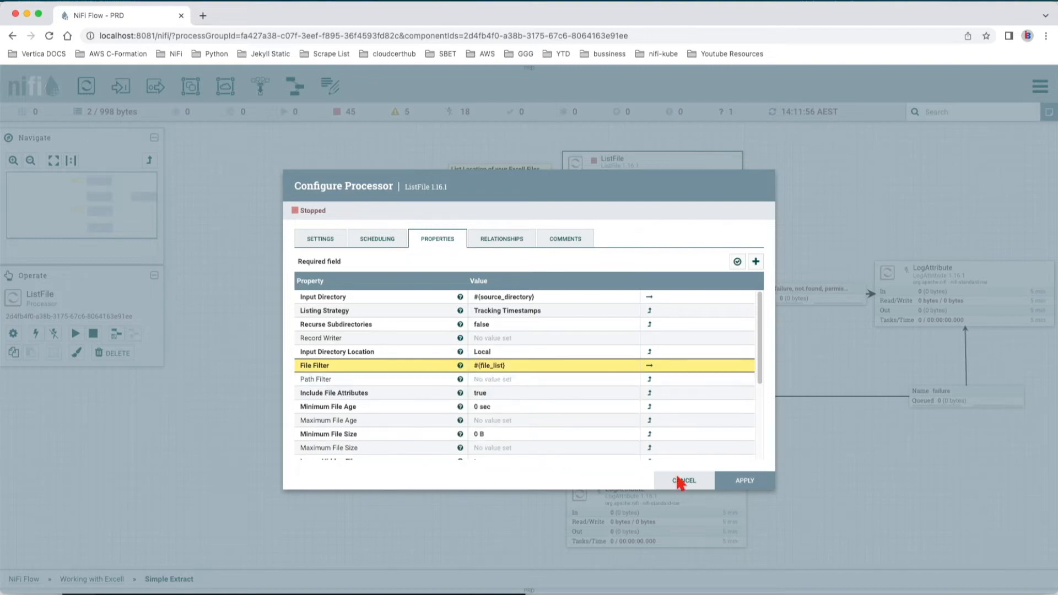
# - Apply the ListFile configuration and refresh the Simple Extract canvas
pyautogui.click(738, 482)
pyautogui.rightClick(411, 251)
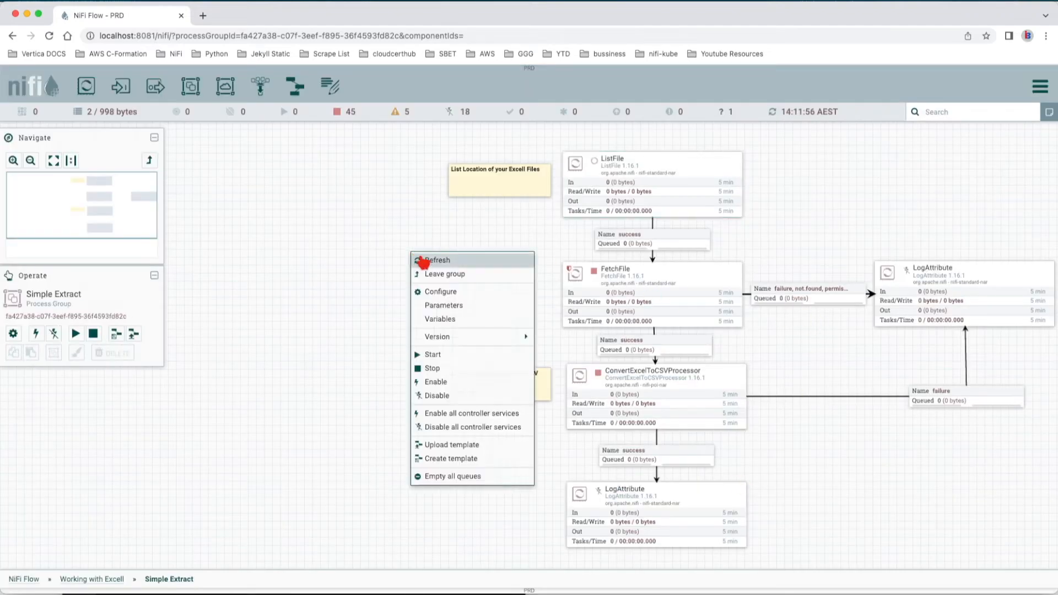
pyautogui.click(424, 258)
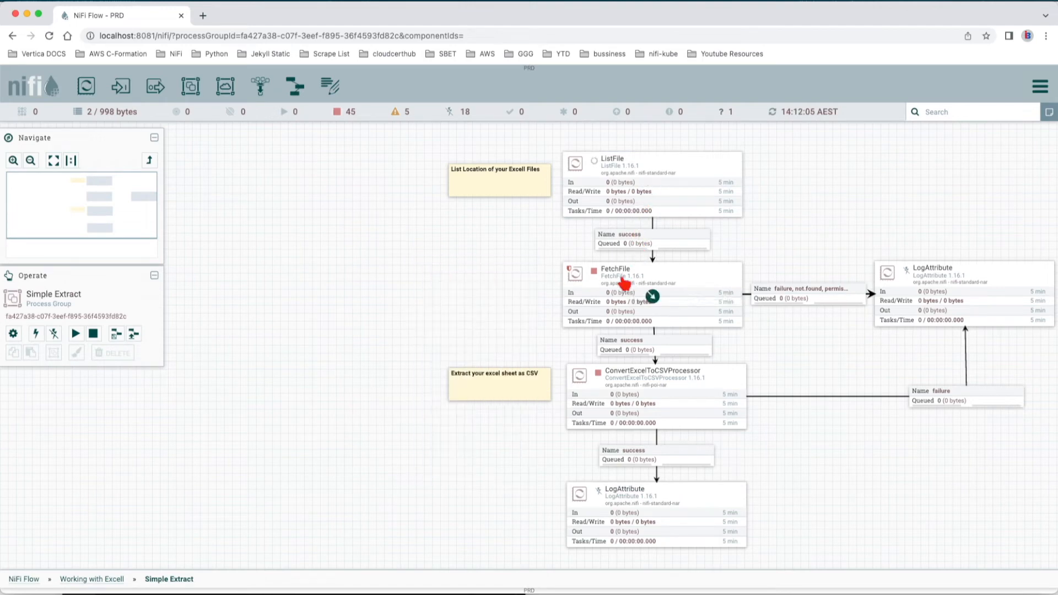
# - Review the FetchFile processor's properties and its Completion Strategy options, and close the configuration without changes
pyautogui.doubleClick(624, 283)
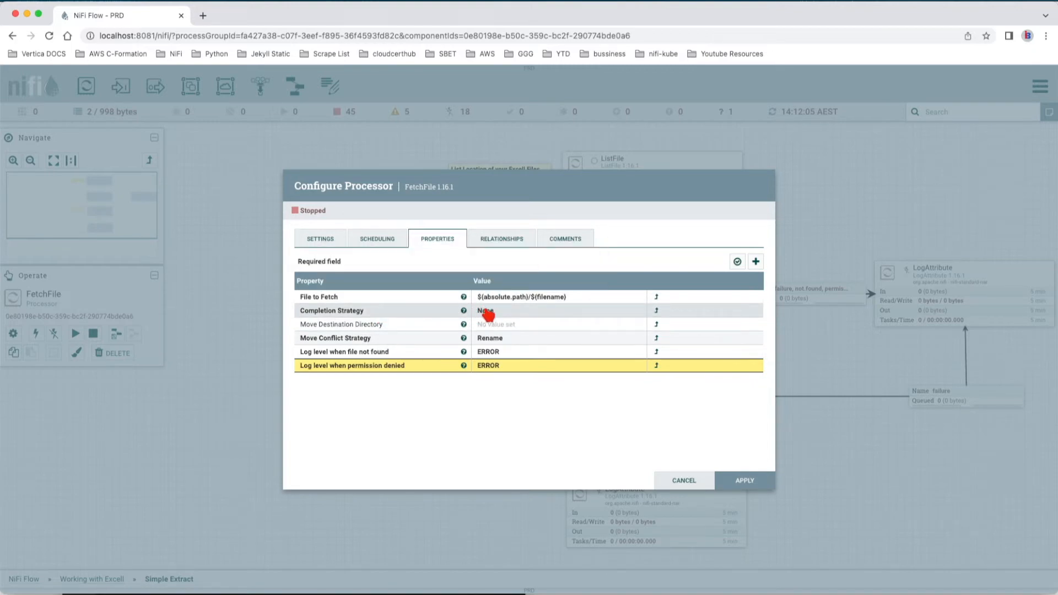
pyautogui.click(487, 314)
pyautogui.click(489, 314)
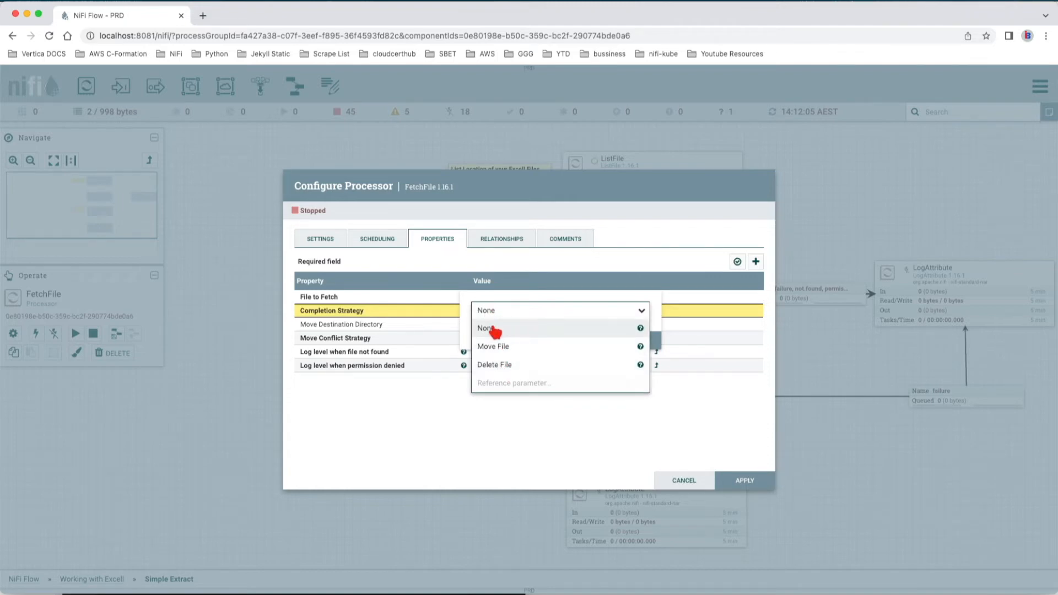
pyautogui.click(481, 404)
pyautogui.click(571, 341)
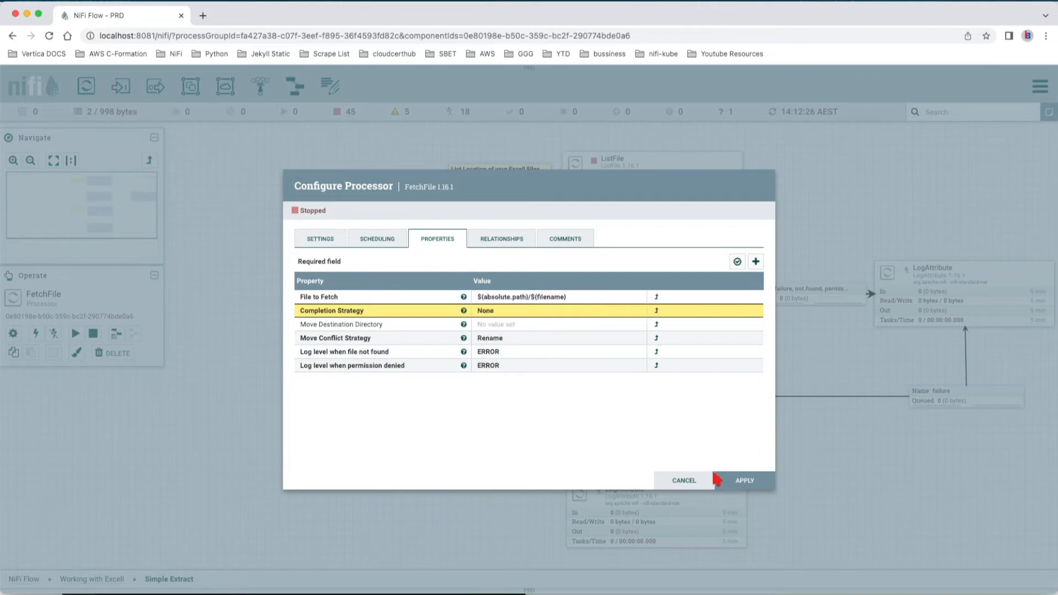
pyautogui.click(690, 480)
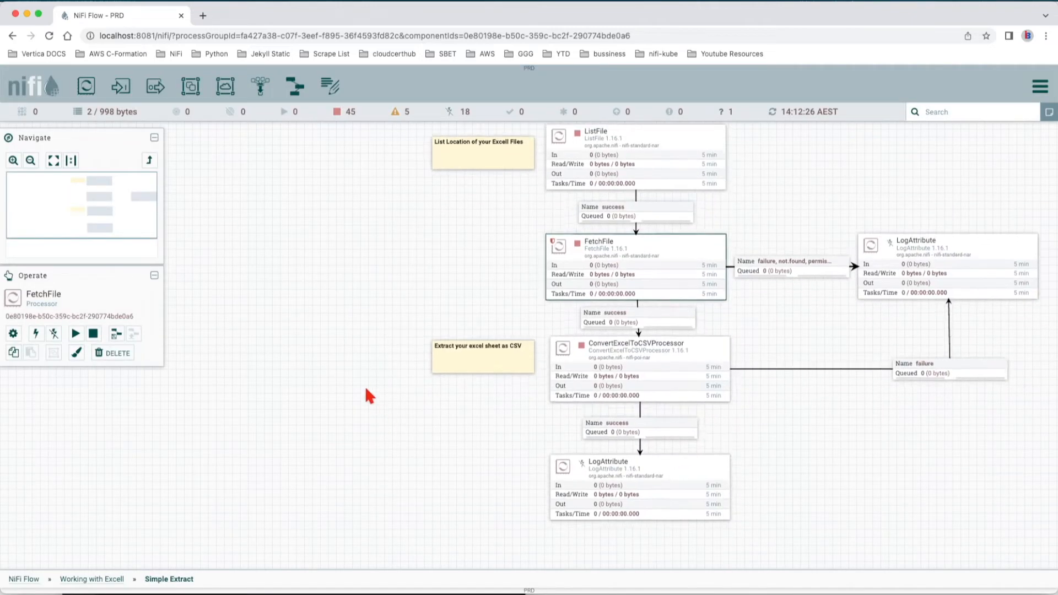
# - Set Number of Rows to Skip to 0 in the ConvertExcelToCSVProcessor properties
pyautogui.click(551, 394)
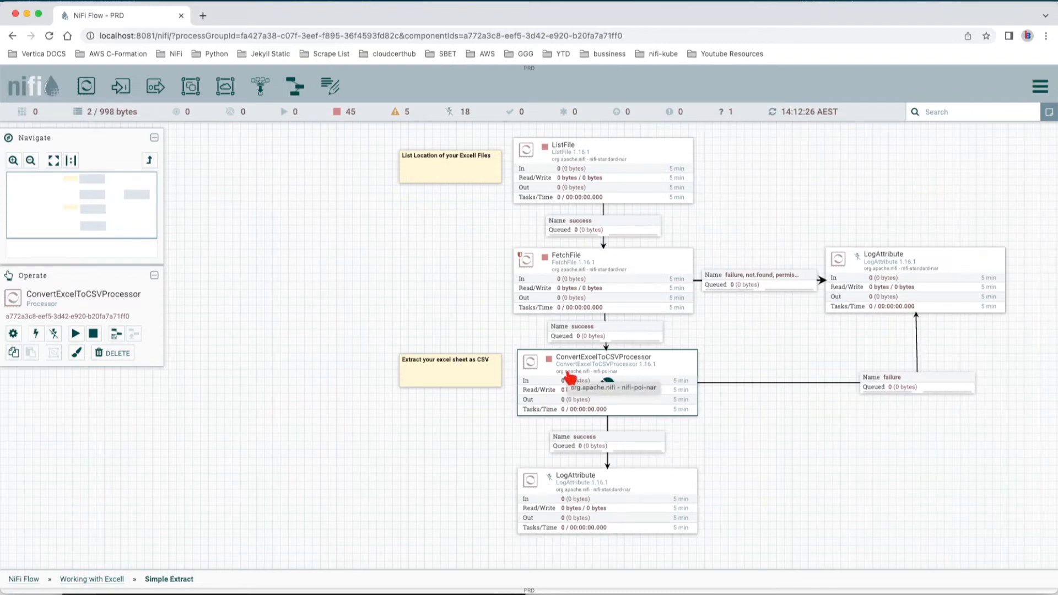
pyautogui.doubleClick(570, 380)
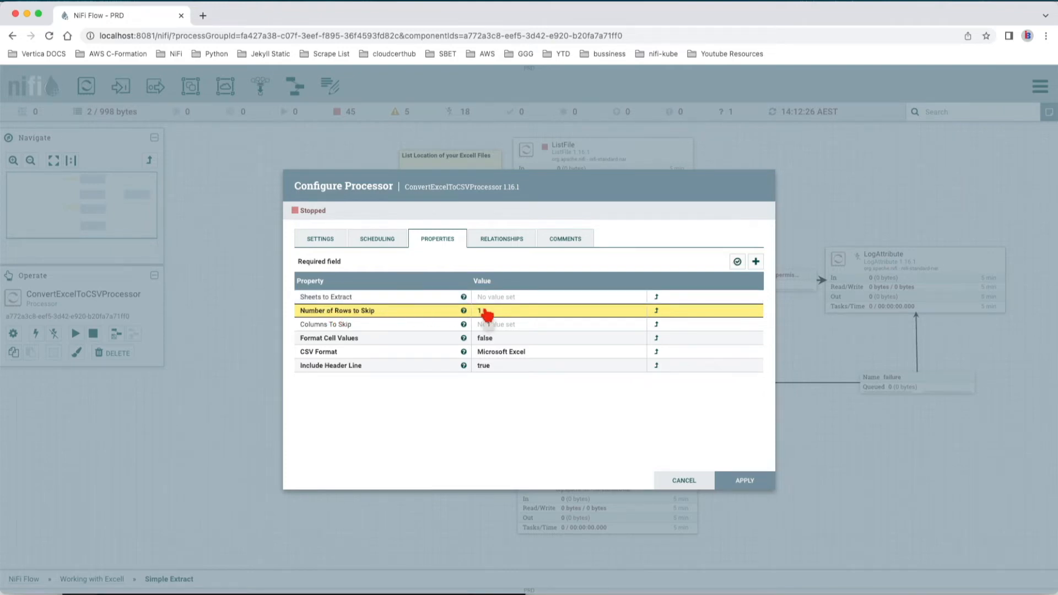
pyautogui.click(486, 312)
pyautogui.press('BackSpace')
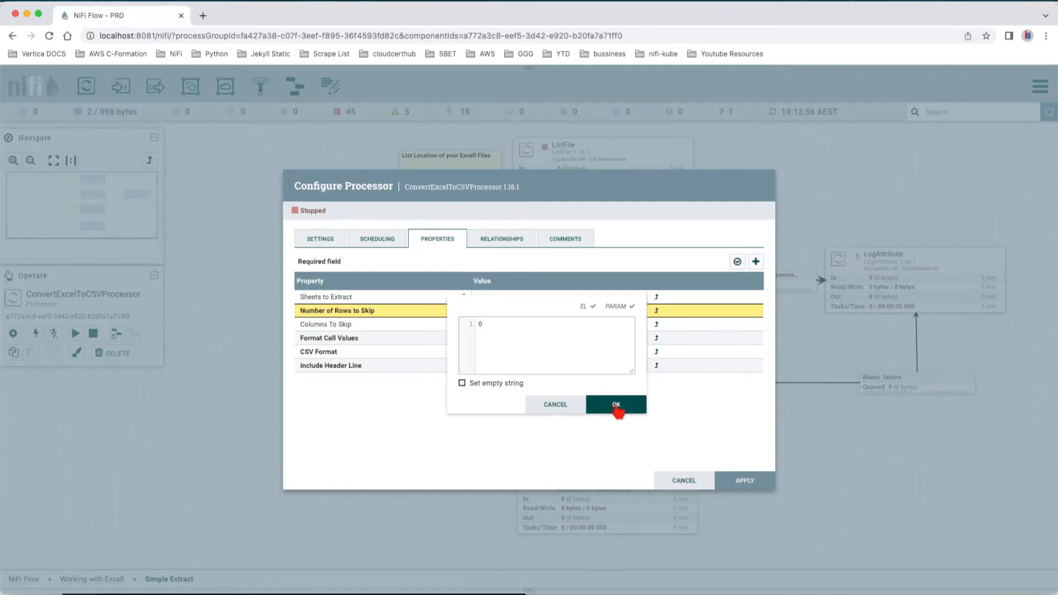
pyautogui.click(617, 407)
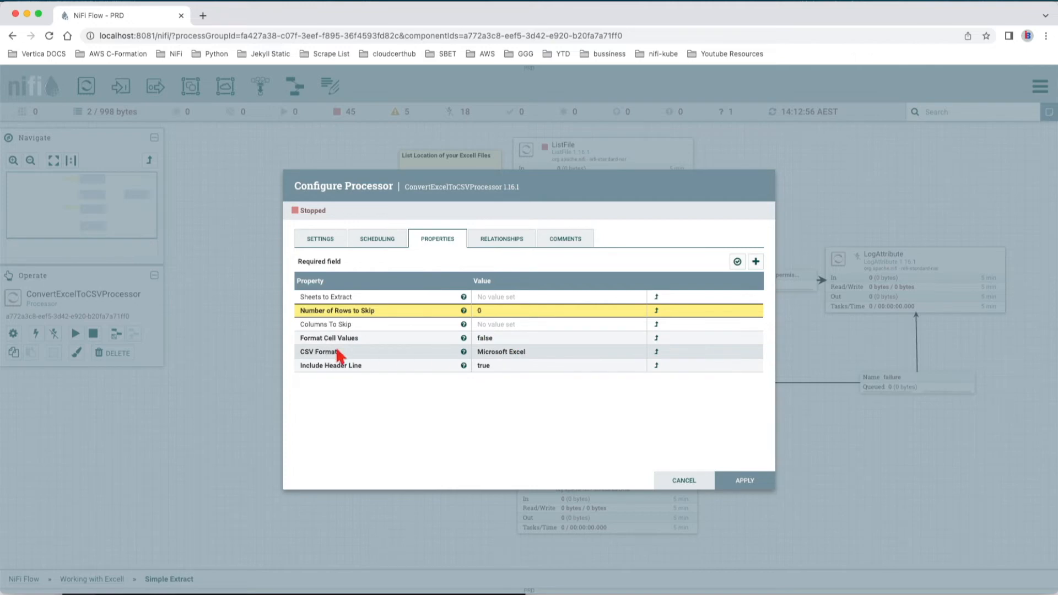
# - Switch the CSV Format to Custom Format and look through the additional formatting properties
pyautogui.click(506, 353)
pyautogui.click(506, 353)
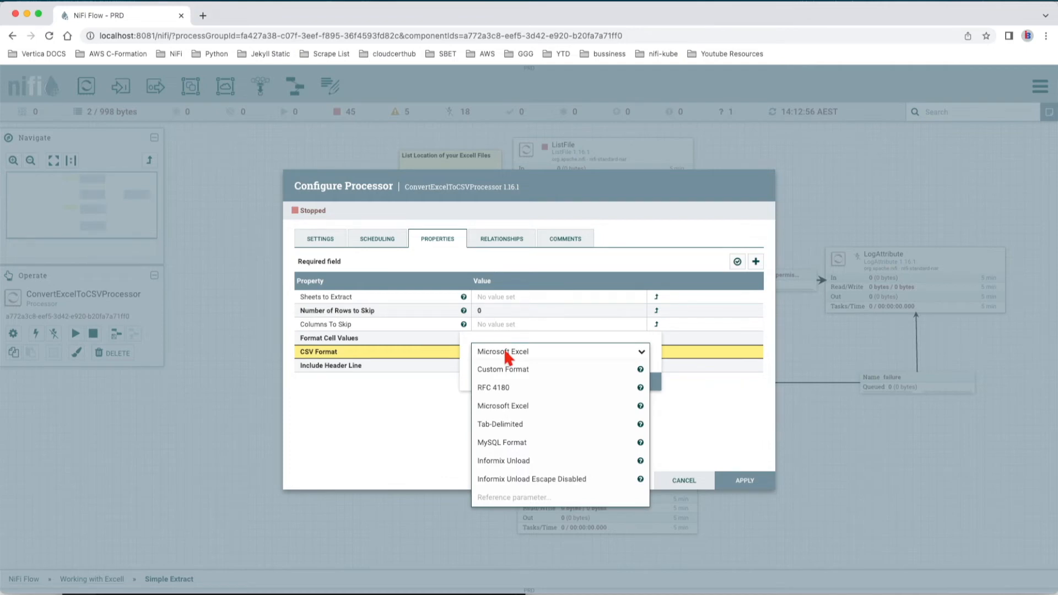
pyautogui.click(515, 368)
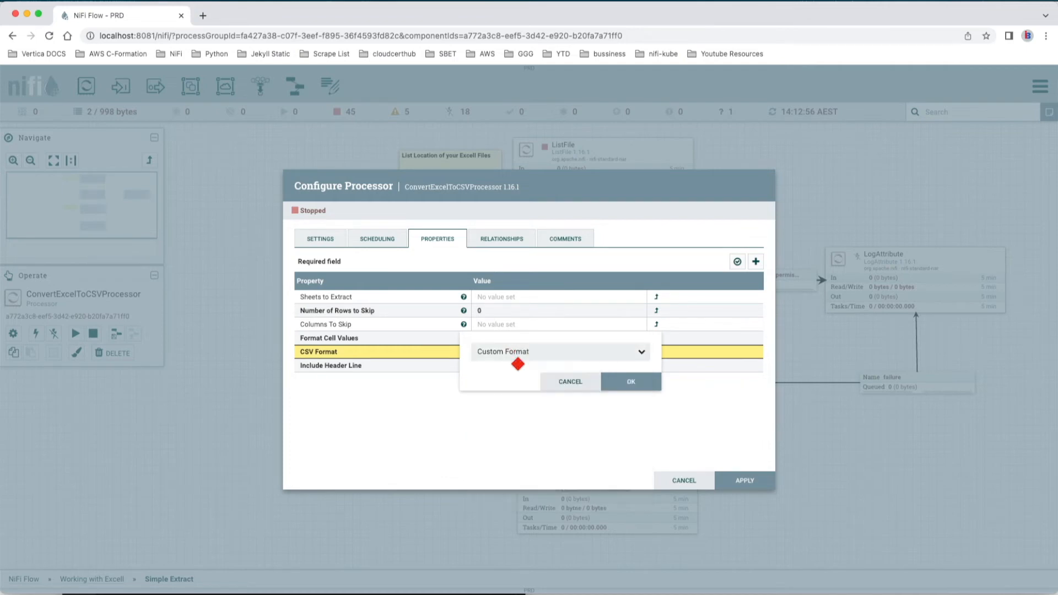
pyautogui.click(630, 381)
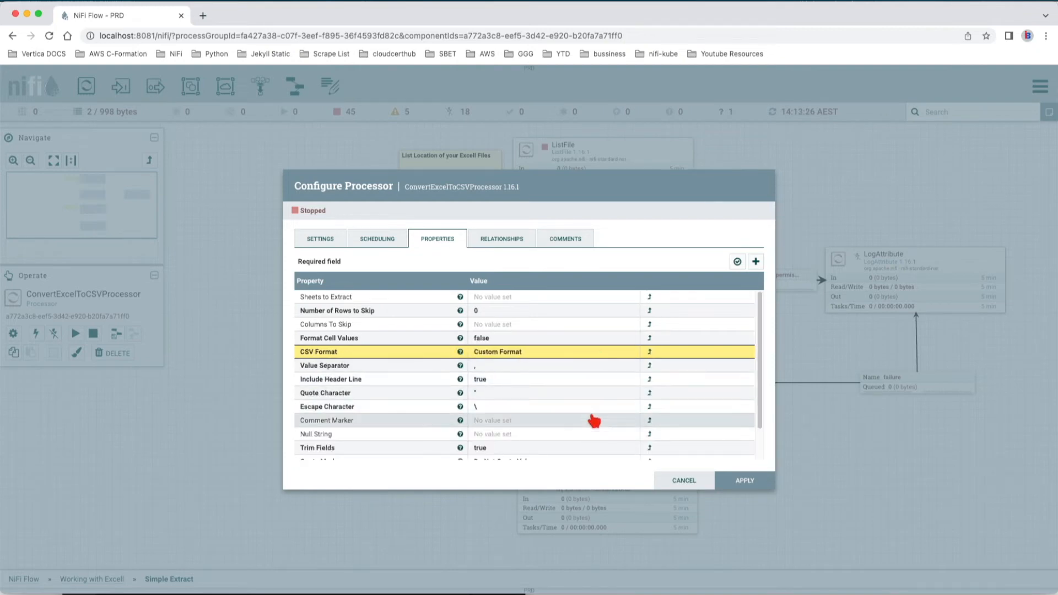
pyautogui.scroll(-2, 594, 421)
pyautogui.scroll(1, 590, 416)
# - Change the ConvertExcelToCSVProcessor's CSV Format to RFC 4180
pyautogui.click(519, 329)
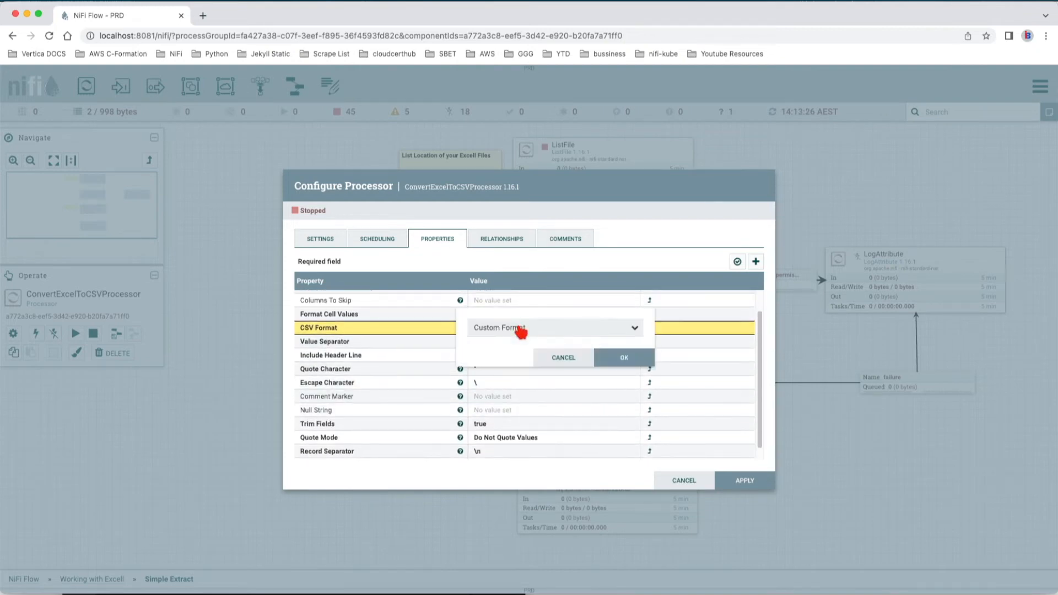
pyautogui.click(532, 329)
pyautogui.click(510, 364)
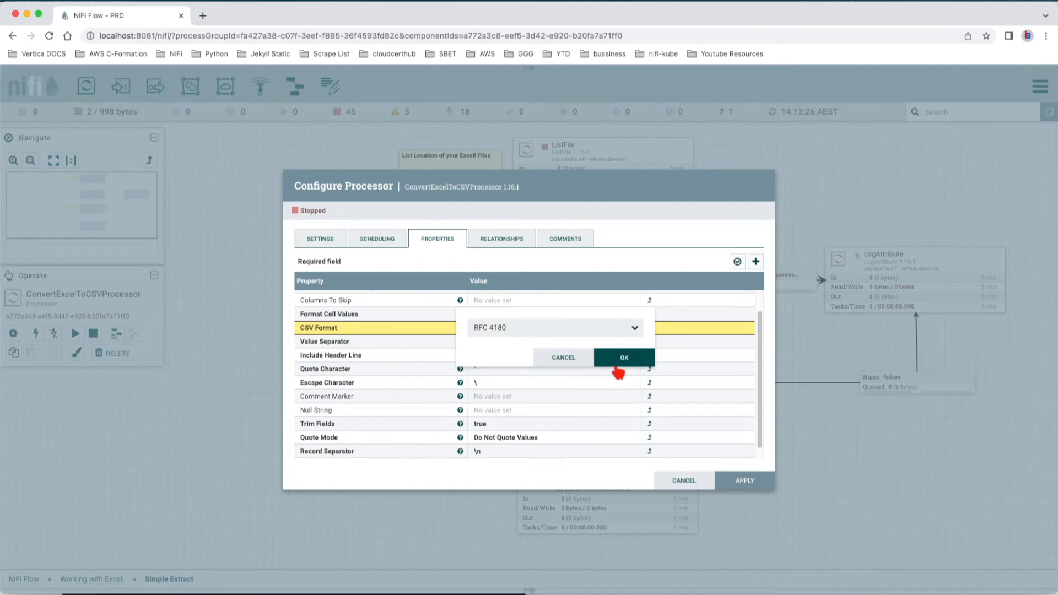
pyautogui.click(623, 361)
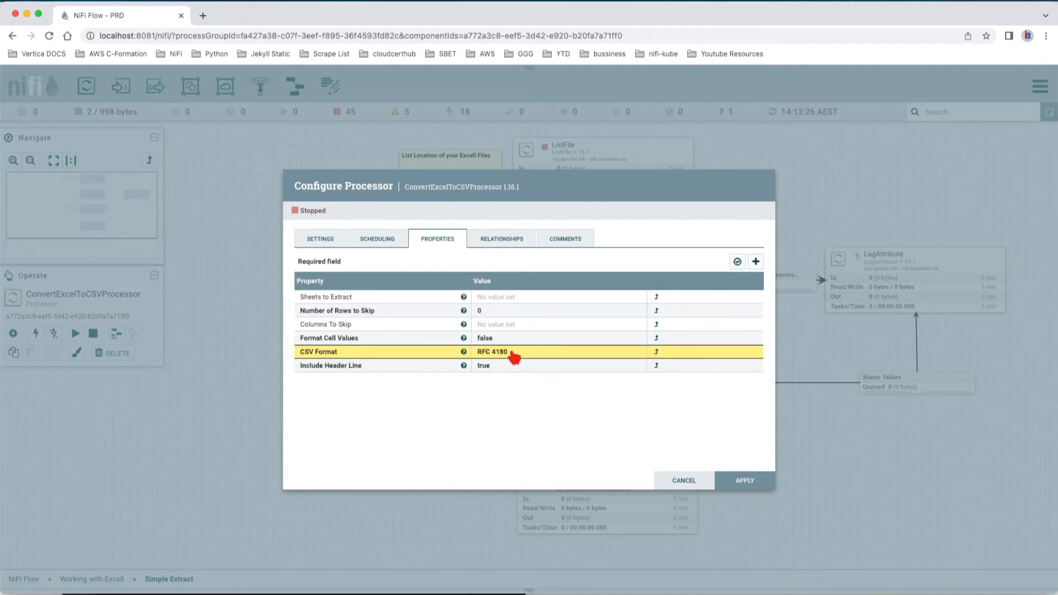
# - Set the CSV Format of the ConvertExcelToCSVProcessor to Microsoft Excel
pyautogui.click(514, 357)
pyautogui.click(517, 355)
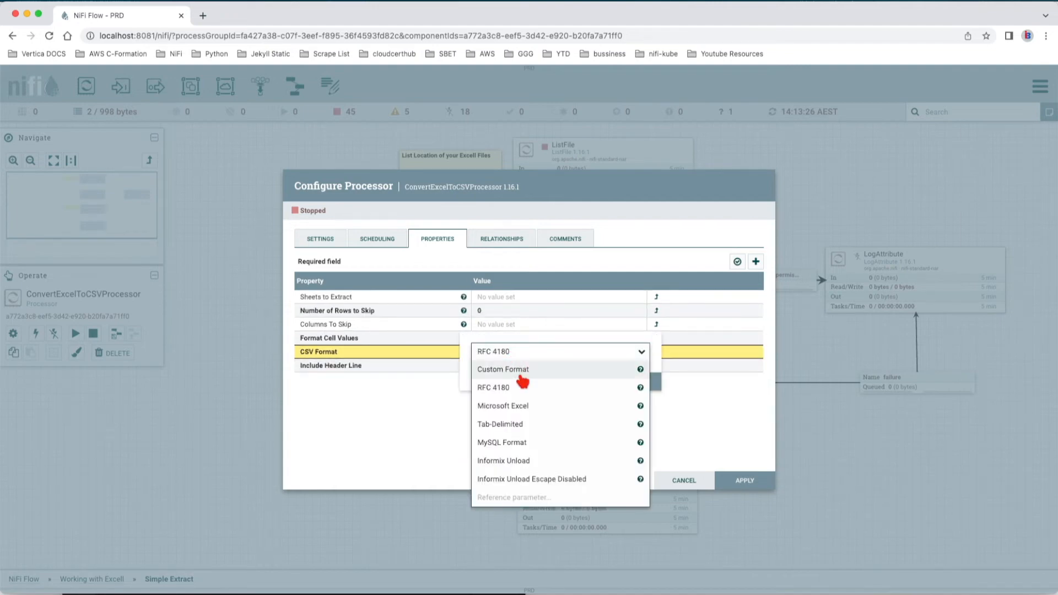
pyautogui.click(522, 408)
pyautogui.click(632, 381)
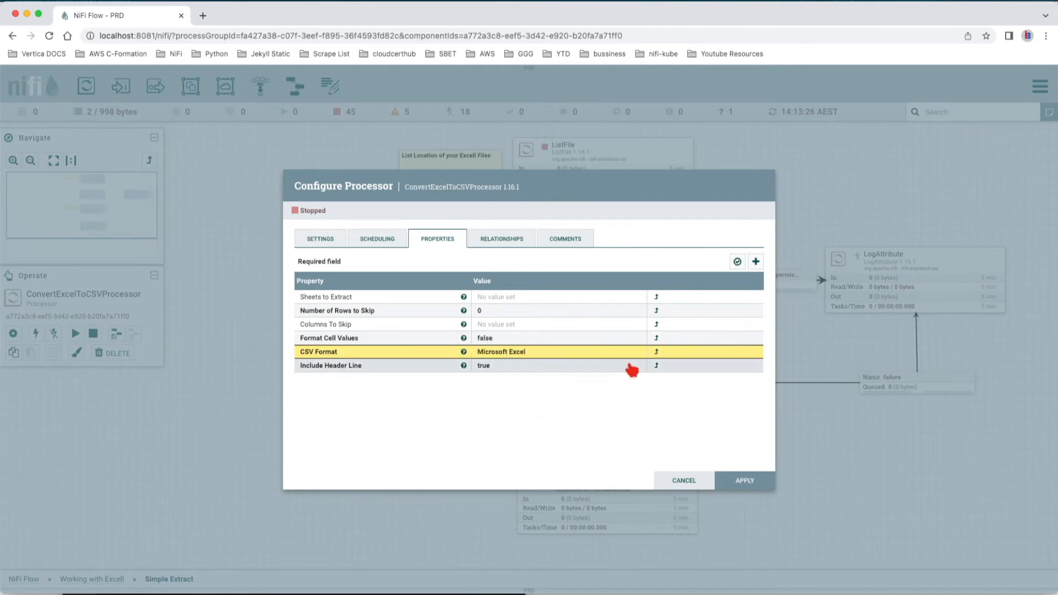
# - Set the CSV Format of the ConvertExcelToCSVProcessor to Tab-Delimited
pyautogui.click(526, 357)
pyautogui.click(546, 359)
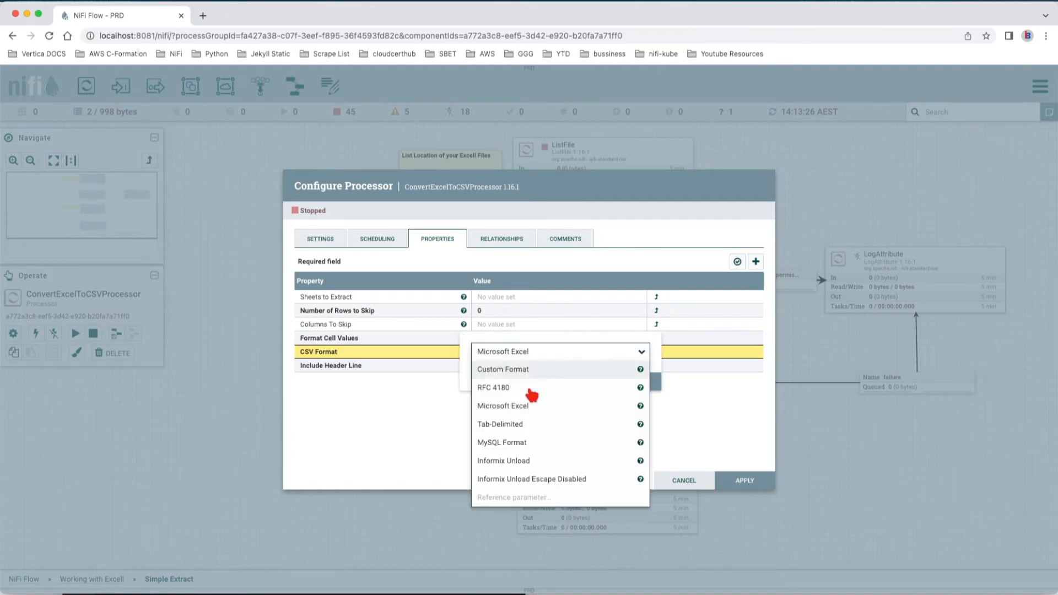
pyautogui.click(520, 424)
pyautogui.click(619, 385)
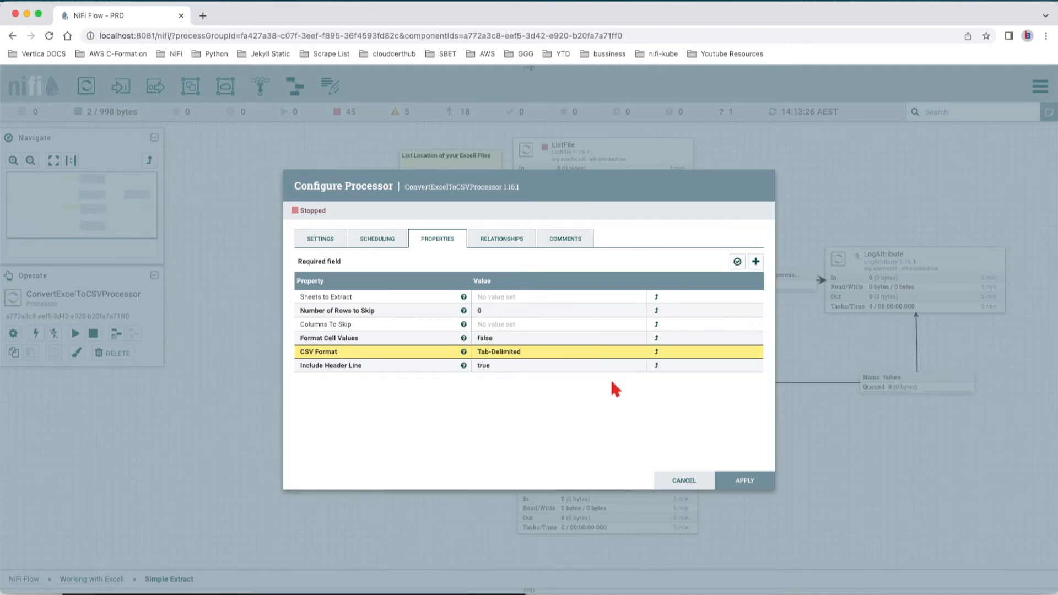
# - Change the ConvertExcelToCSVProcessor's CSV Format to MySQL Format
pyautogui.click(565, 355)
pyautogui.click(565, 352)
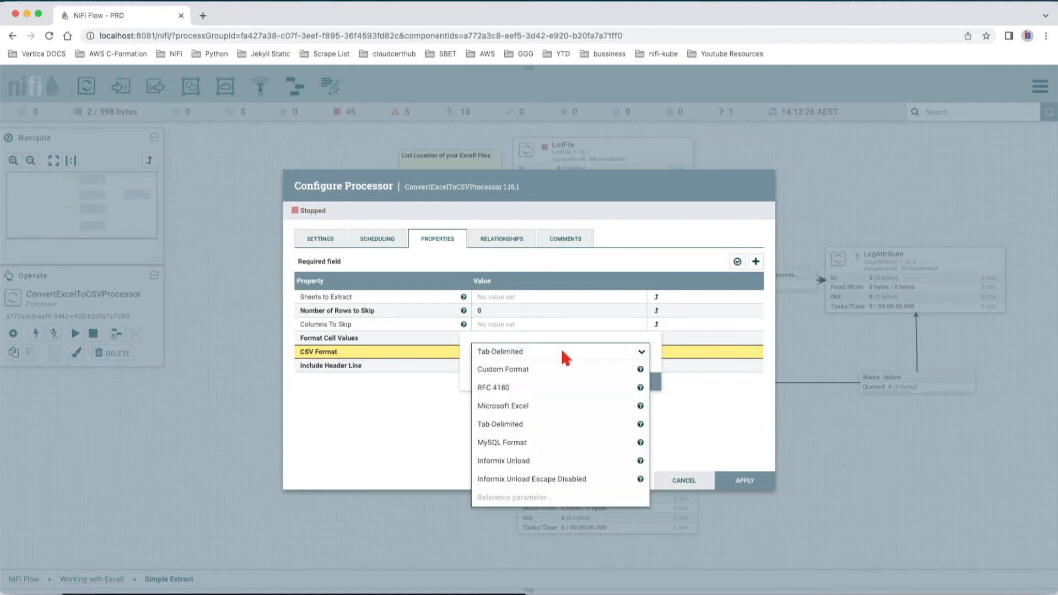
pyautogui.click(517, 442)
pyautogui.click(622, 385)
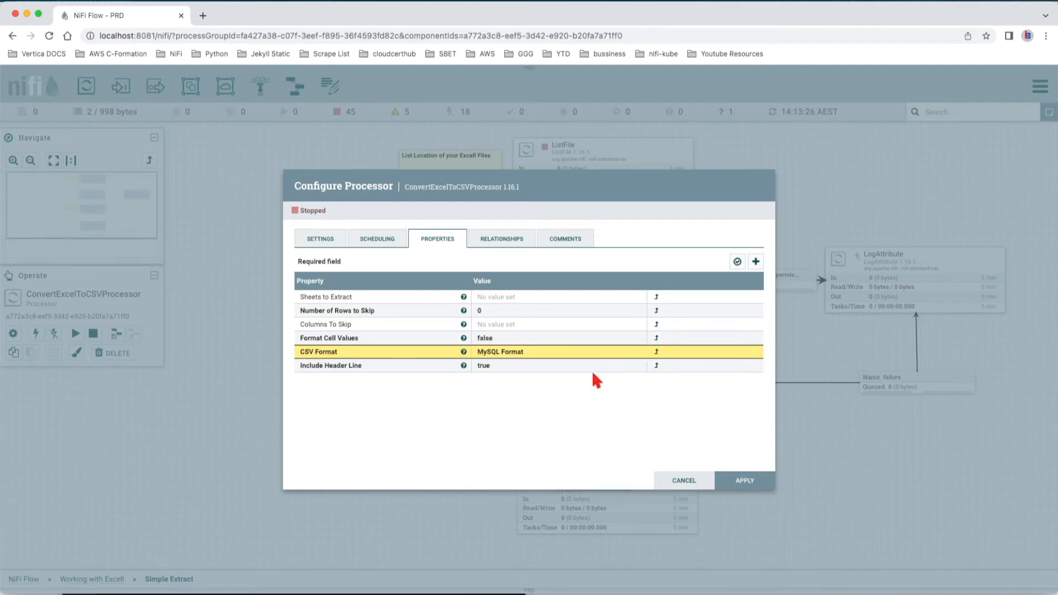
# - Return the CSV Format property of the ConvertExcelToCSVProcessor to Microsoft Excel
pyautogui.click(565, 352)
pyautogui.click(565, 352)
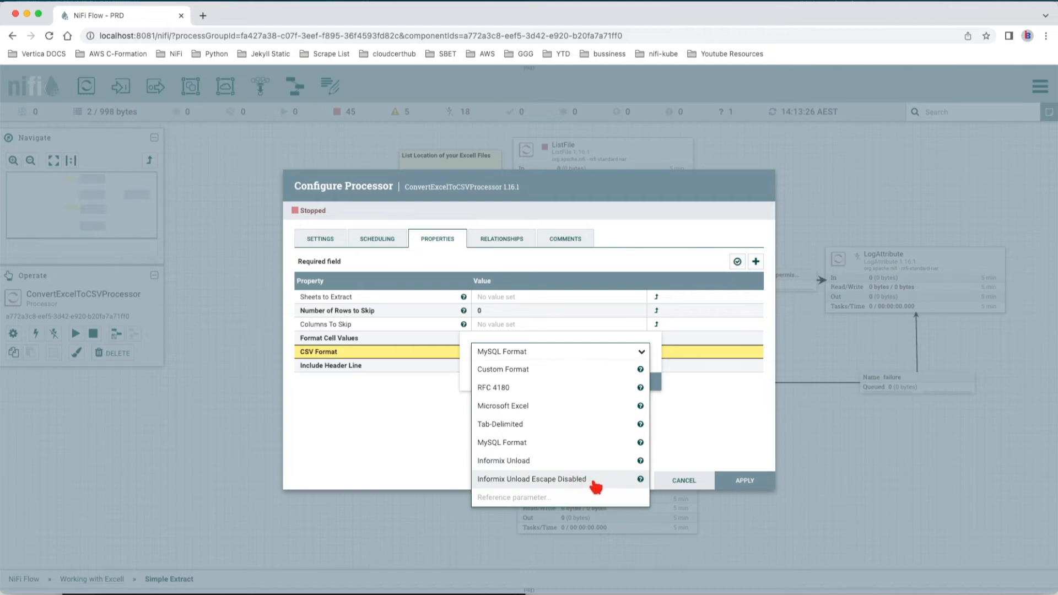
pyautogui.click(521, 408)
pyautogui.click(634, 383)
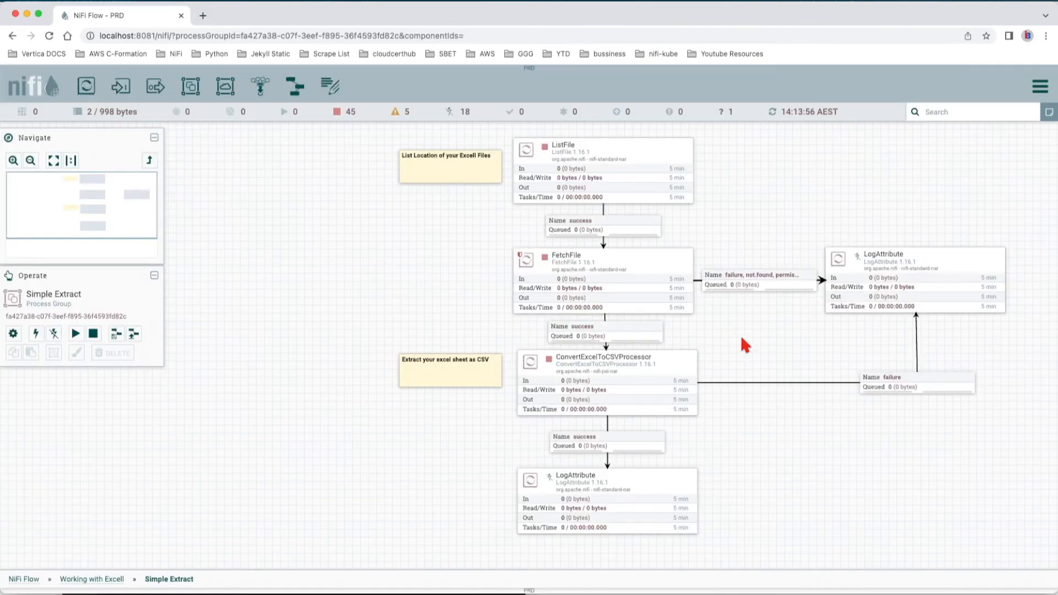
# - Run the ListFile processor once and list the queue of its success connection to FetchFile
pyautogui.moveTo(741, 337); pyautogui.dragTo(790, 358)
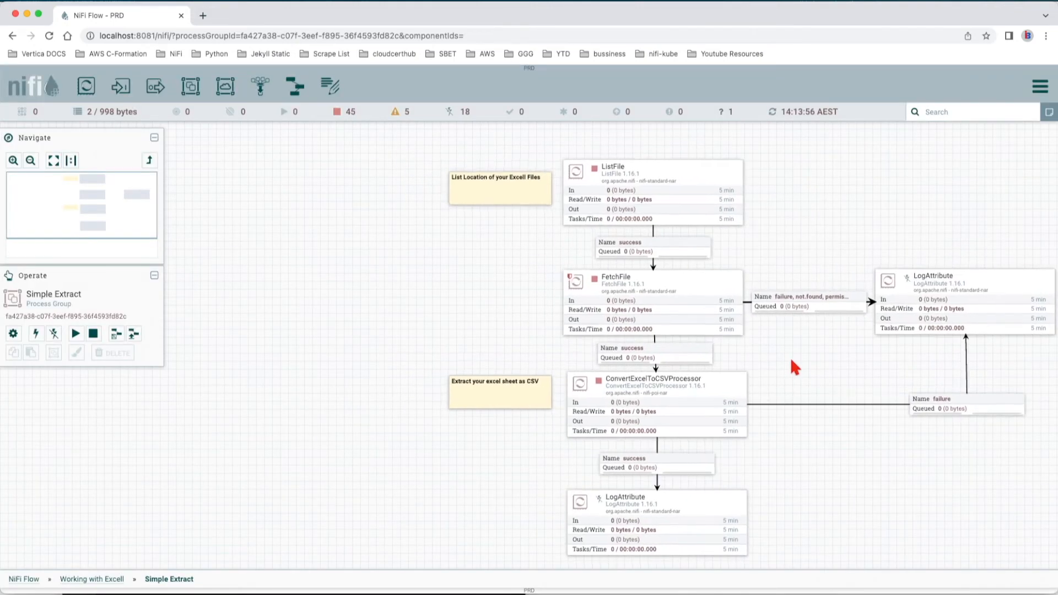
pyautogui.rightClick(609, 192)
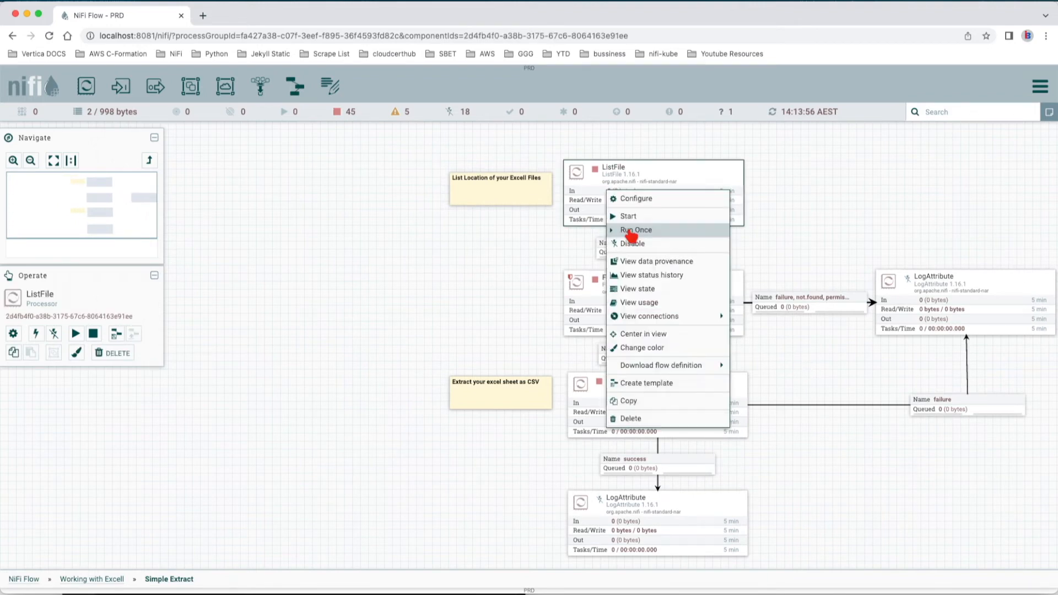
pyautogui.click(631, 232)
pyautogui.rightClick(617, 245)
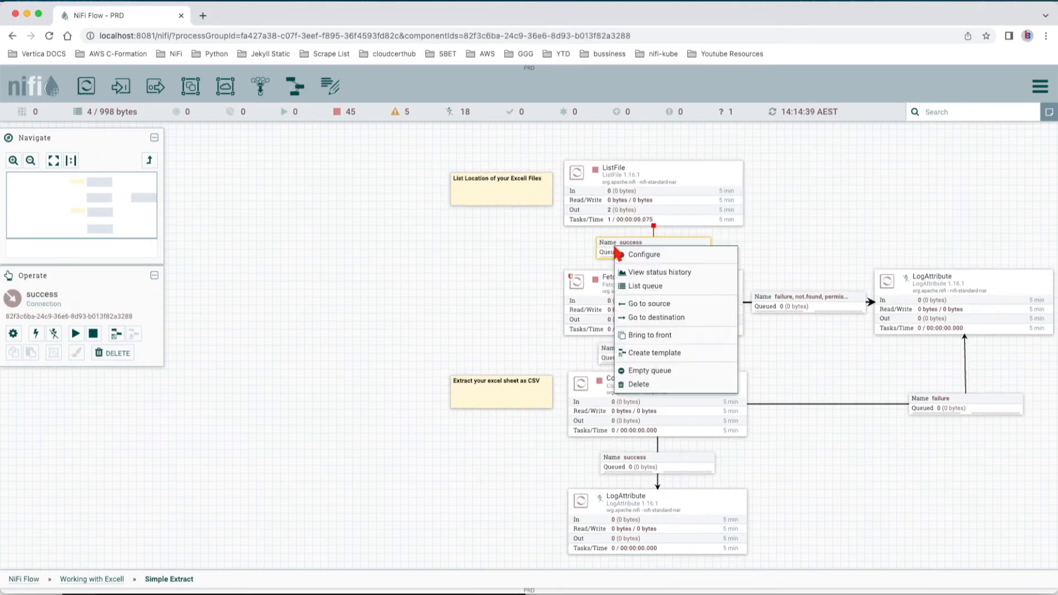
pyautogui.click(639, 287)
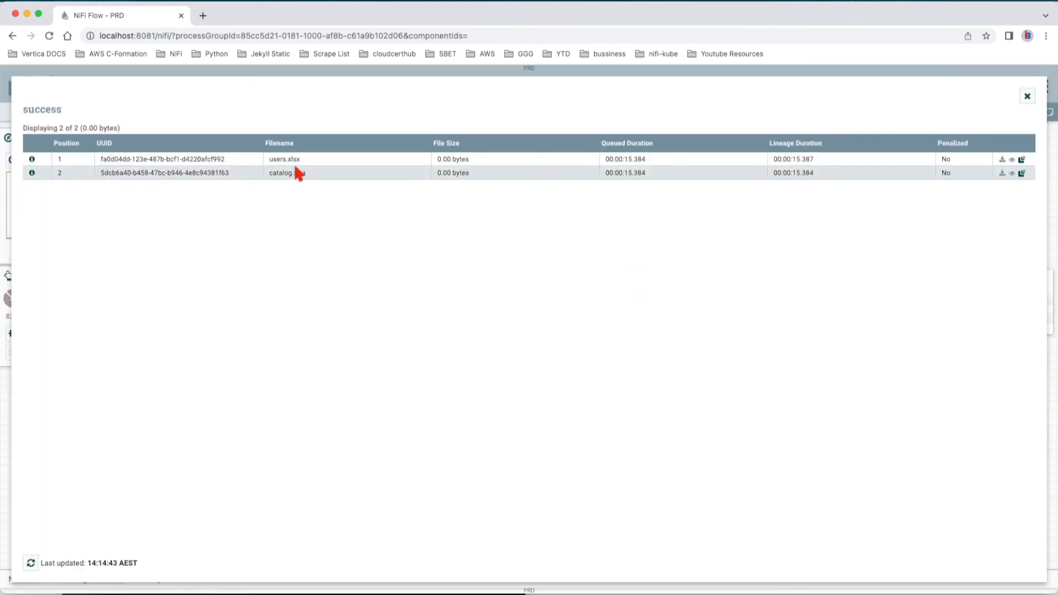
# - Switch to the code editor and check the listed files against the excel_data folder of the Excel-NiFi project
pyautogui.press('super+Tab')
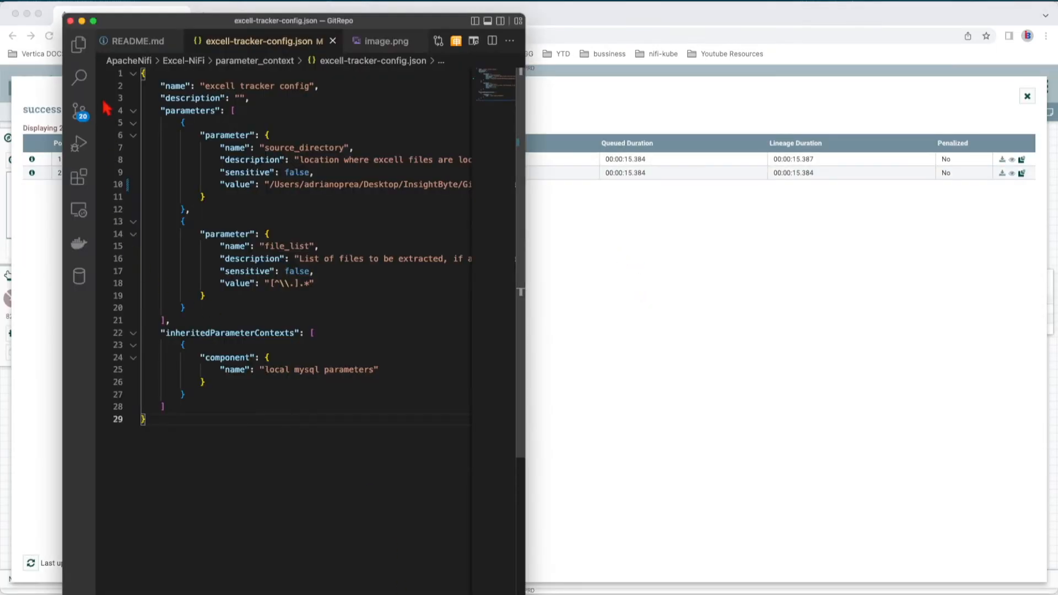
pyautogui.click(79, 44)
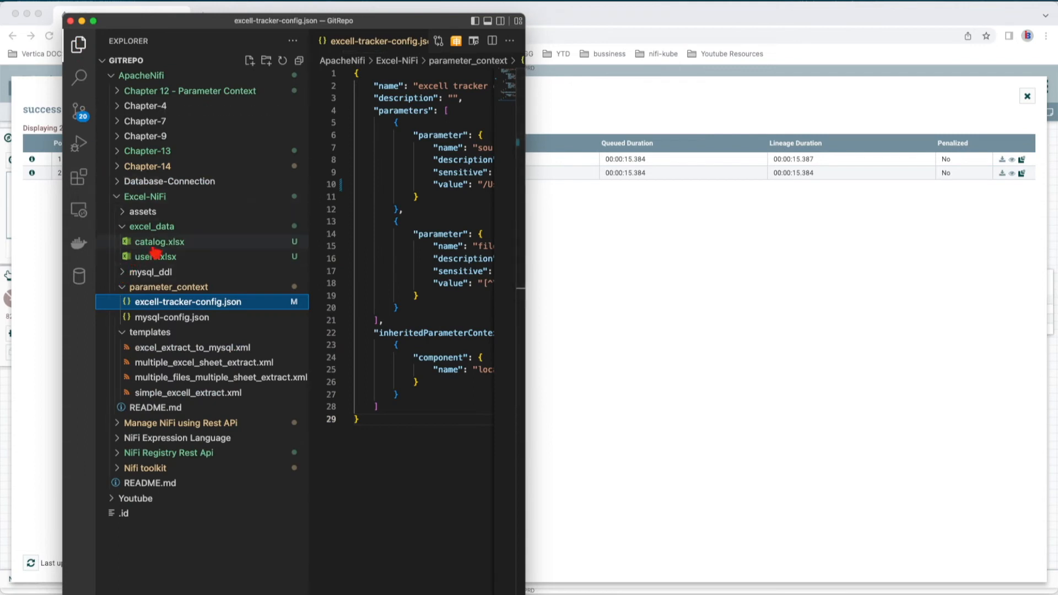
pyautogui.click(678, 253)
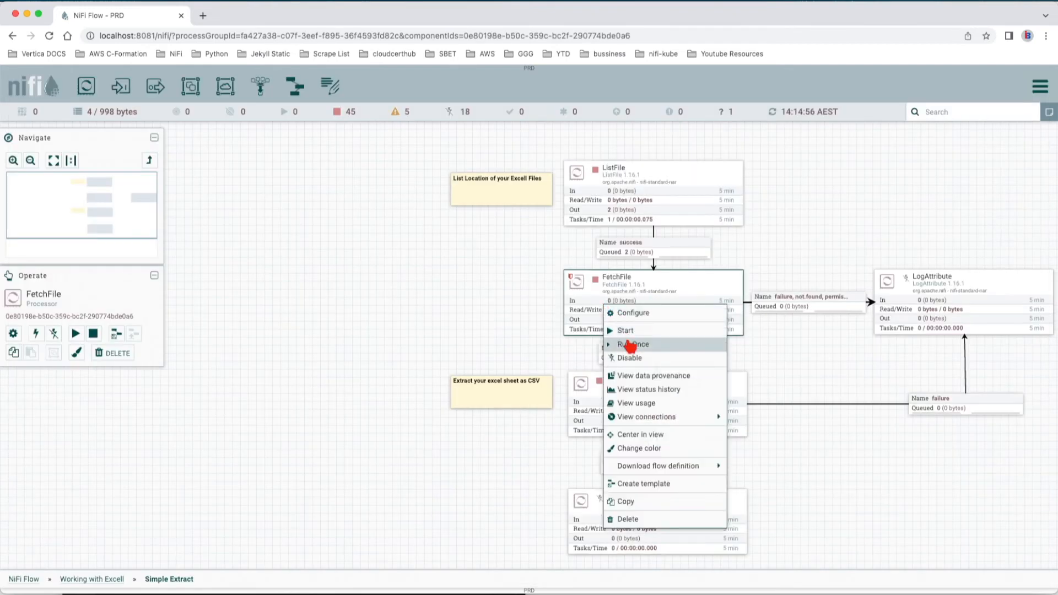
# - Run the FetchFile processor once and refresh the Simple Extract flow
pyautogui.click(631, 344)
pyautogui.rightClick(472, 325)
pyautogui.click(493, 330)
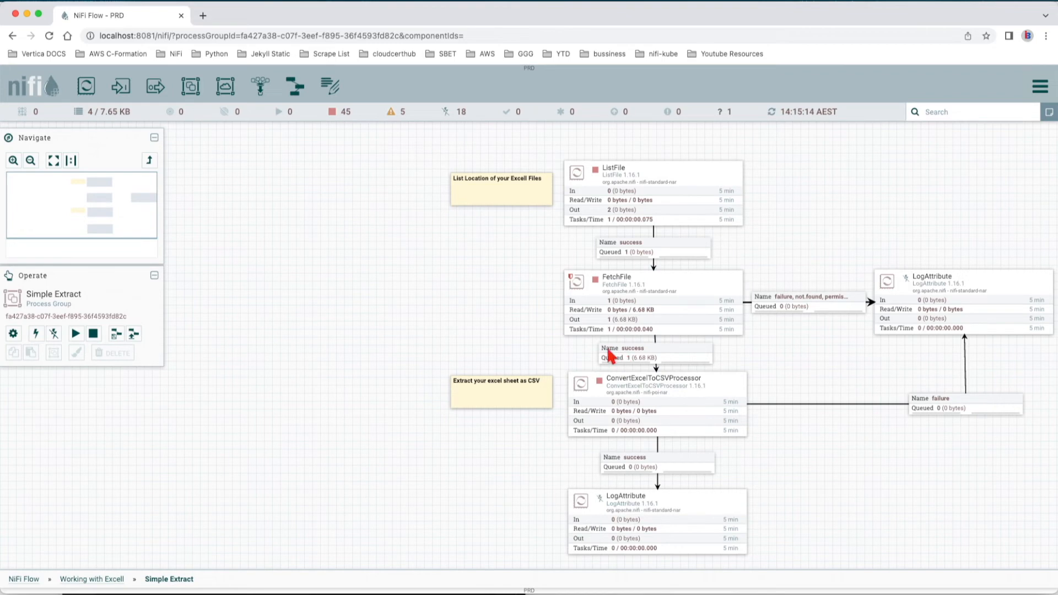
# - Start the FetchFile processor to fetch the remaining queued file and refresh the flow status
pyautogui.rightClick(634, 304)
pyautogui.click(630, 343)
pyautogui.rightClick(433, 292)
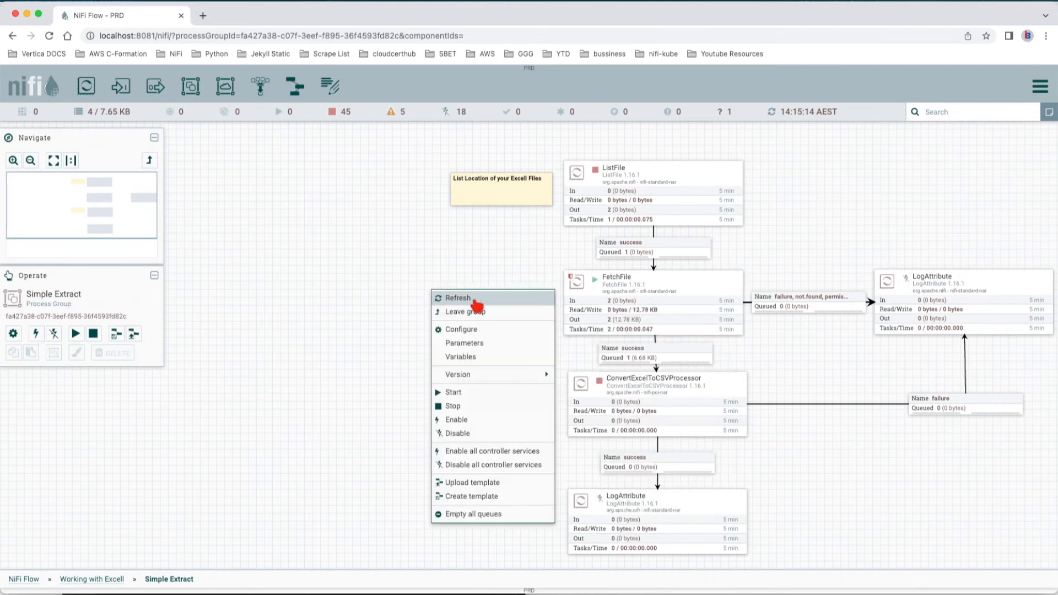
pyautogui.click(474, 299)
# - List the queue of the success connection between FetchFile and ConvertExcelToCSVProcessor
pyautogui.click(626, 353)
pyautogui.rightClick(656, 351)
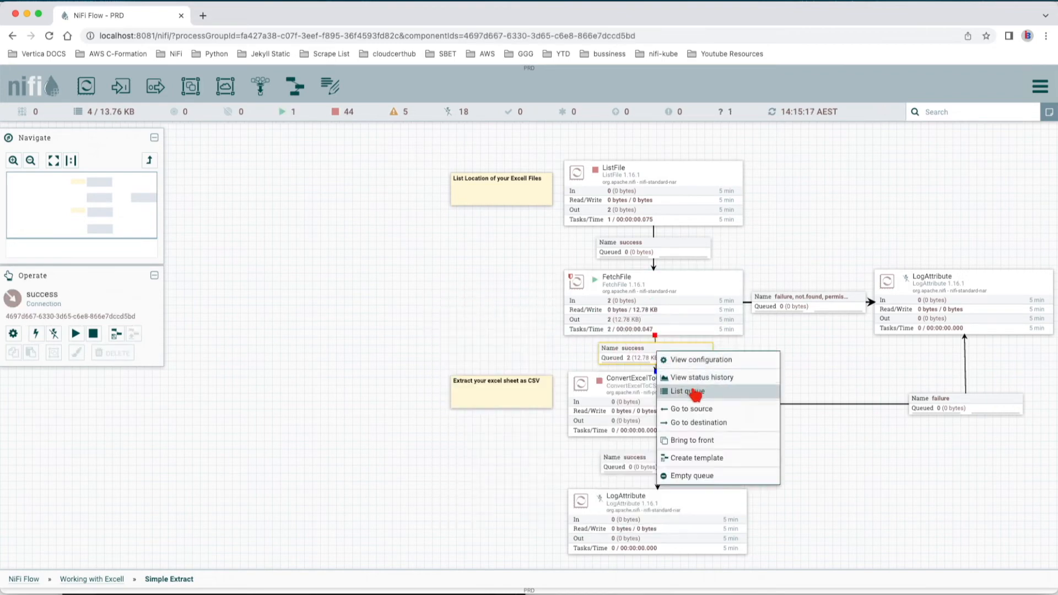
pyautogui.click(688, 391)
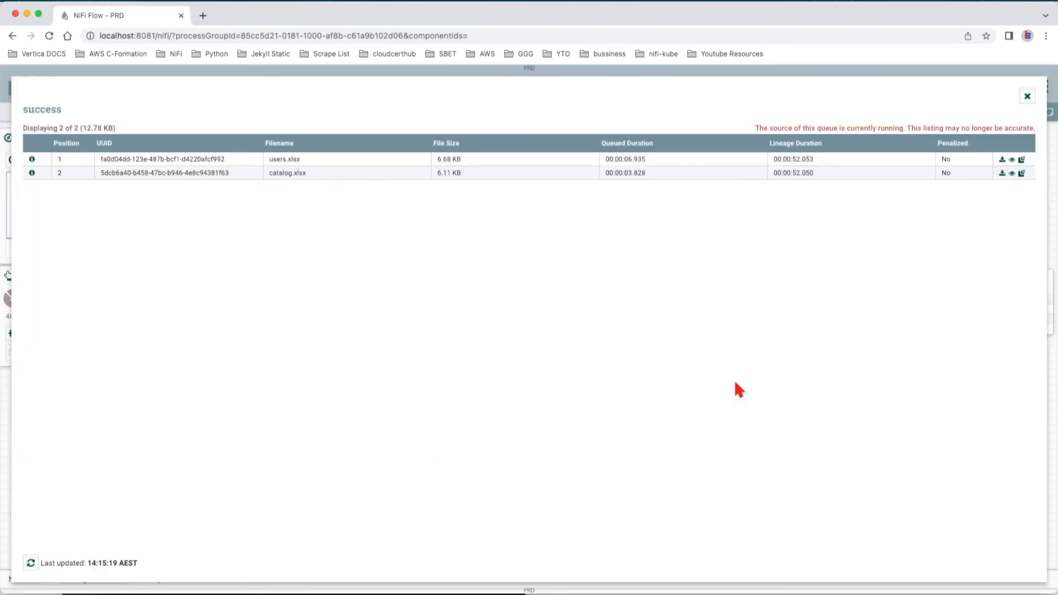
# - View the queued catalog.xlsx content in the original, formatted and hex modes, and close the content viewer
pyautogui.click(1011, 173)
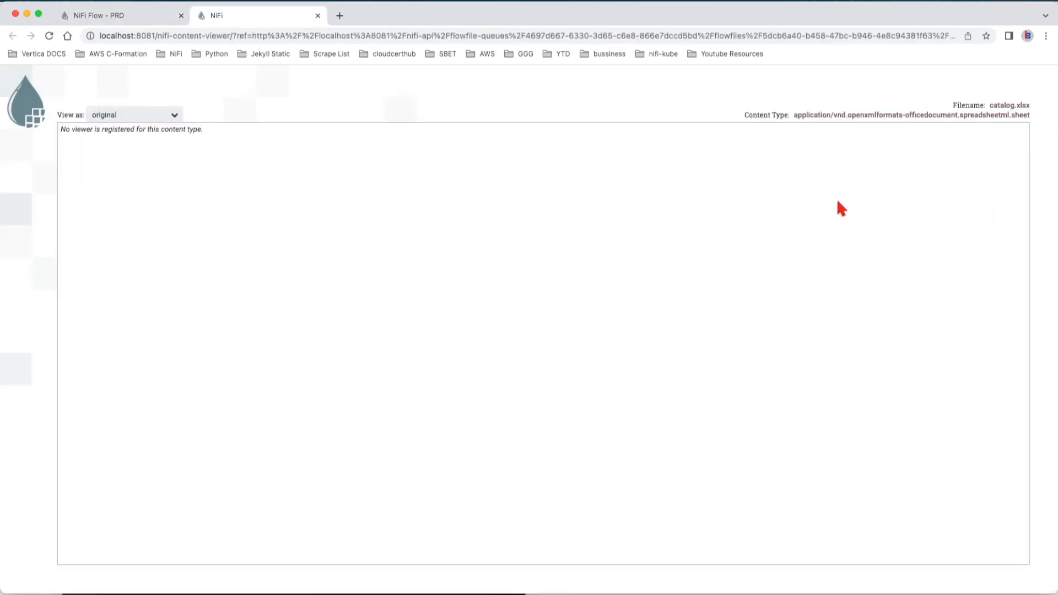
pyautogui.click(158, 115)
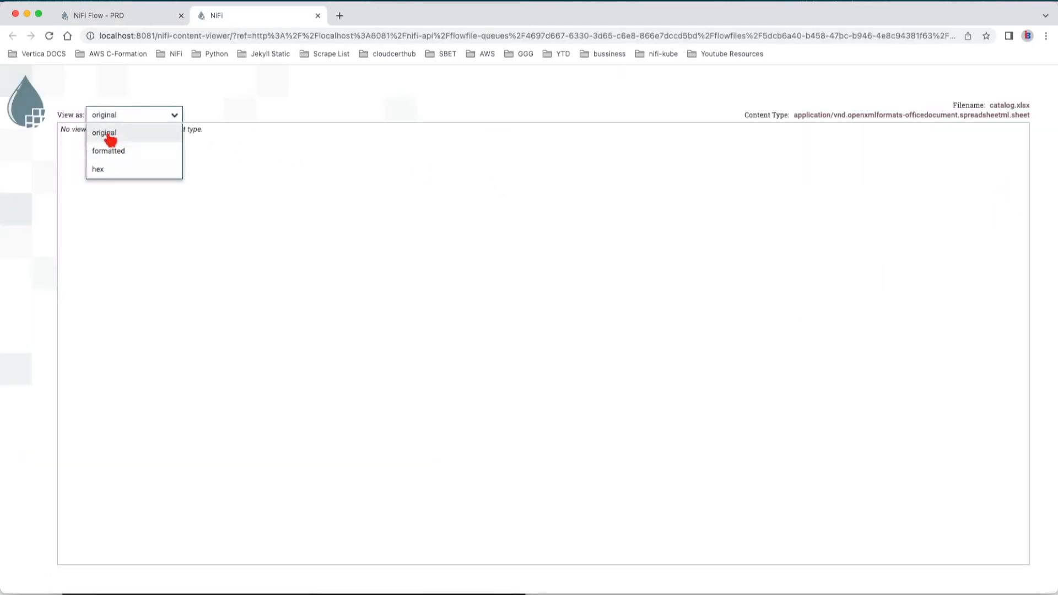
pyautogui.click(108, 134)
pyautogui.click(154, 117)
pyautogui.click(118, 151)
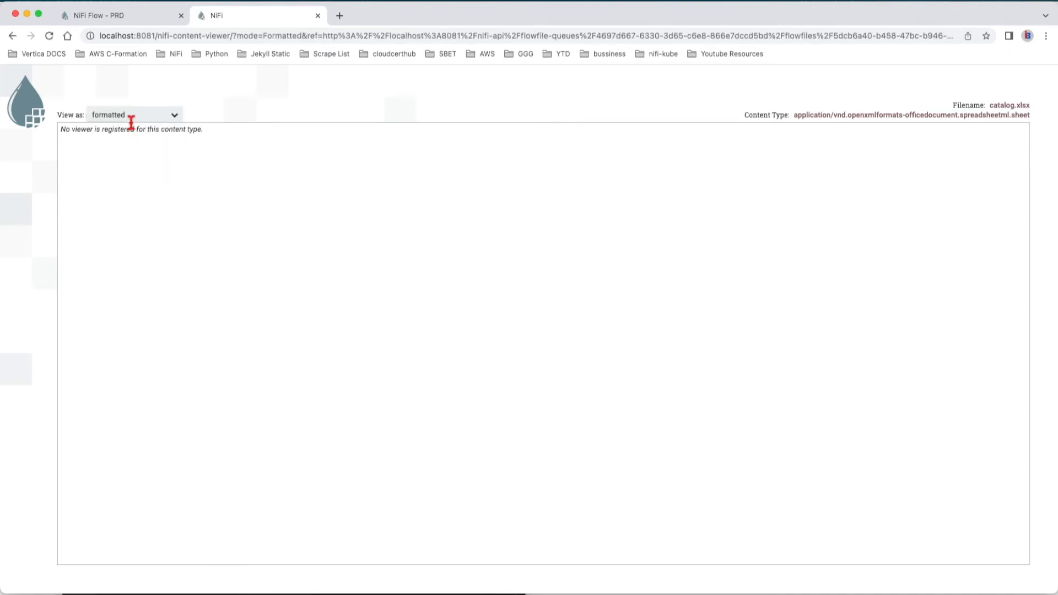
pyautogui.click(132, 114)
pyautogui.click(110, 167)
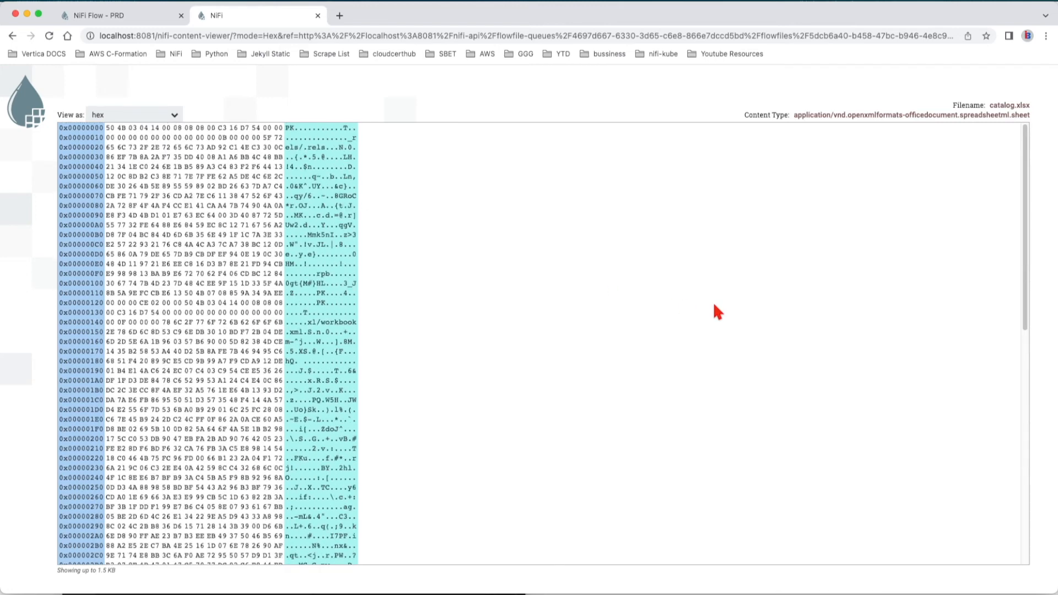
pyautogui.scroll(-1, 713, 302)
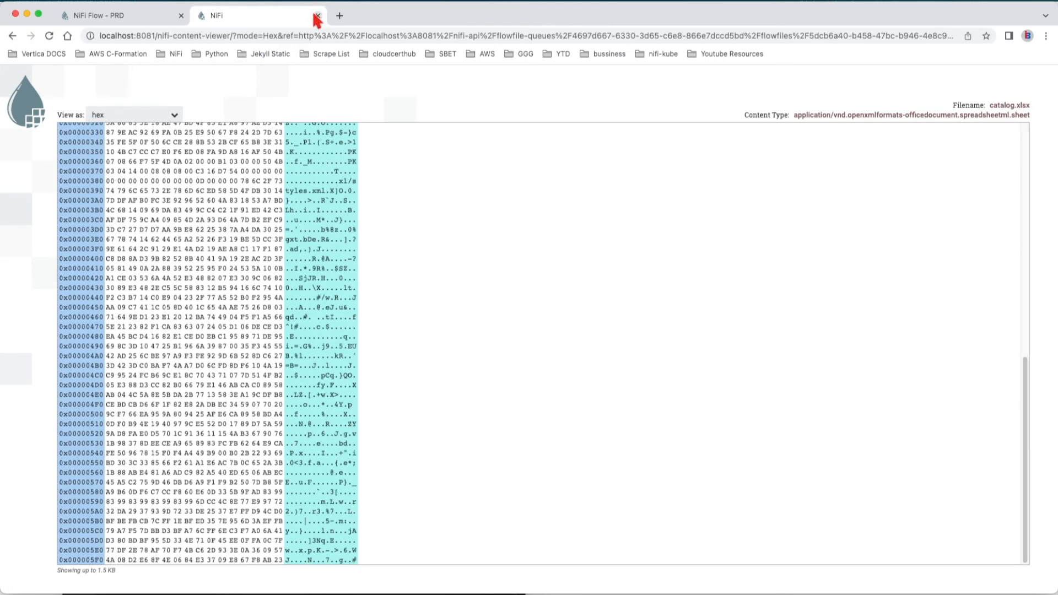
pyautogui.click(317, 16)
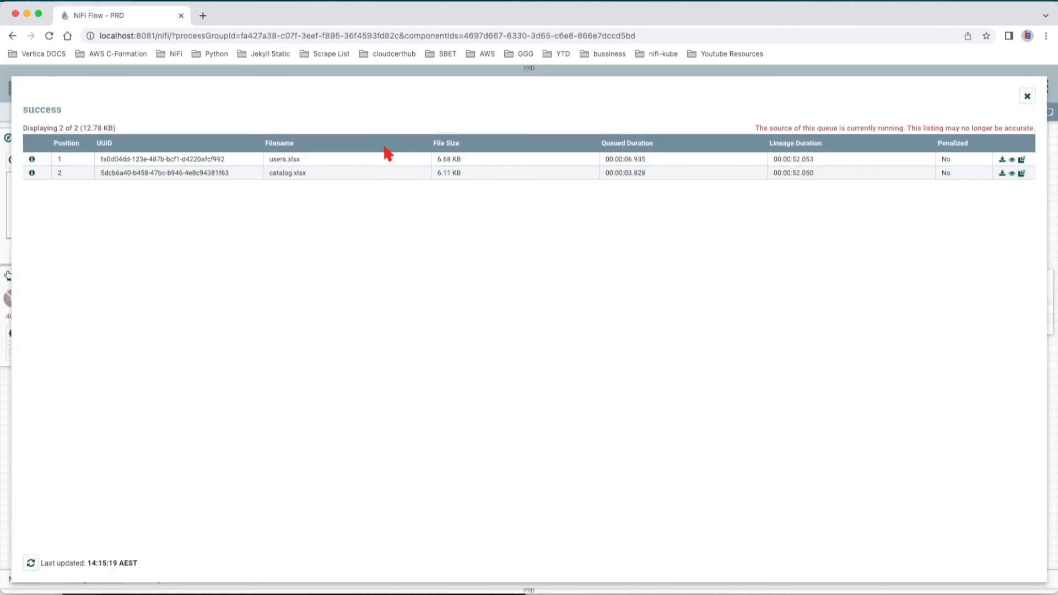
# - Close the queue listing, start the ConvertExcelToCSVProcessor and refresh the flow
pyautogui.click(1027, 98)
pyautogui.click(428, 295)
pyautogui.rightClick(633, 401)
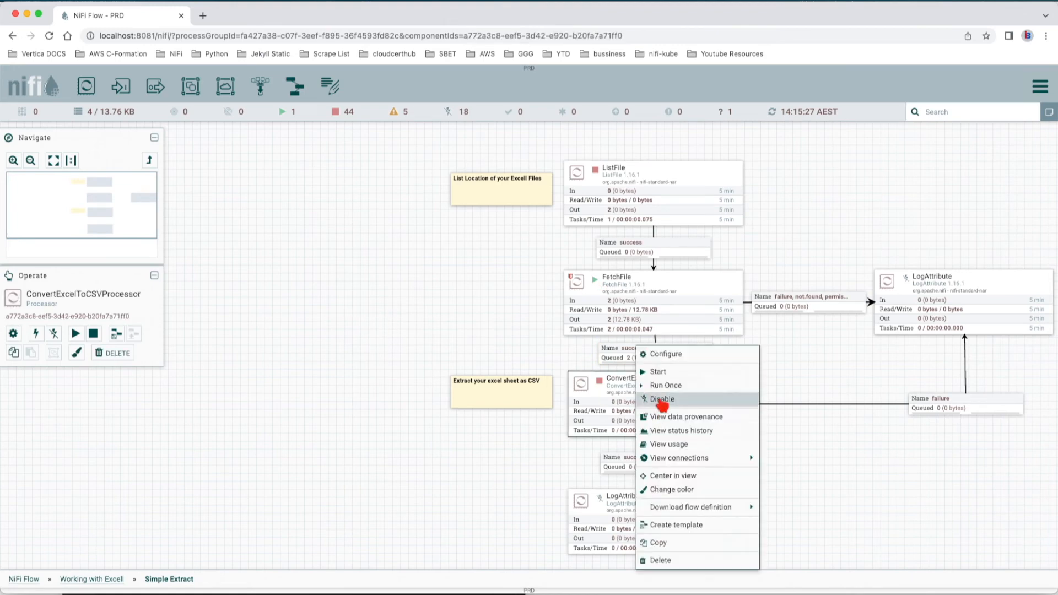
pyautogui.click(657, 372)
pyautogui.rightClick(484, 340)
pyautogui.click(504, 344)
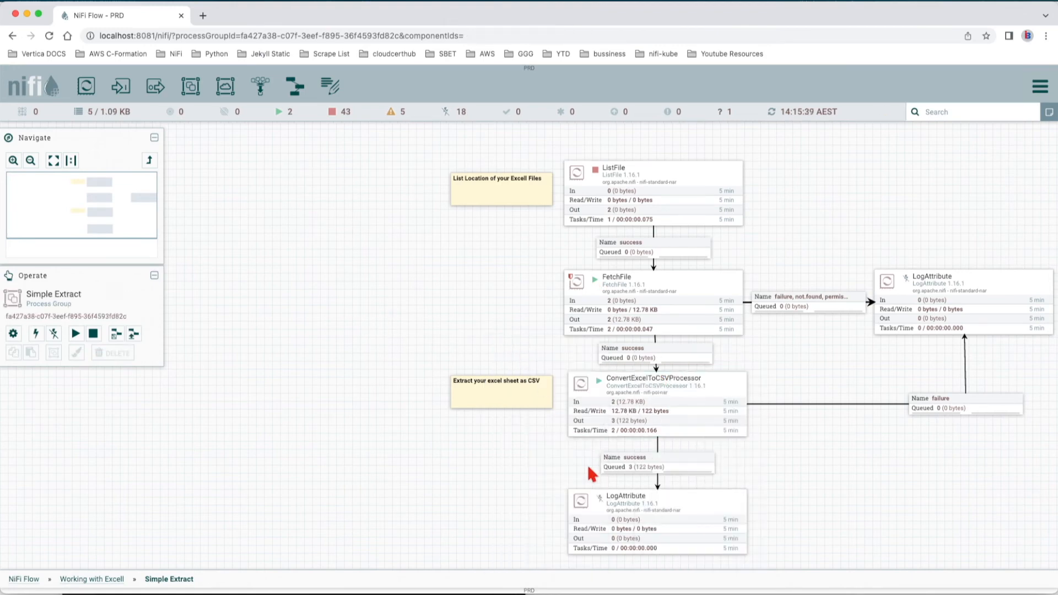
# - Refresh the flow and list the queue of the success connection between ConvertExcelToCSVProcessor and LogAttribute
pyautogui.scroll(-2, 573, 452)
pyautogui.rightClick(485, 338)
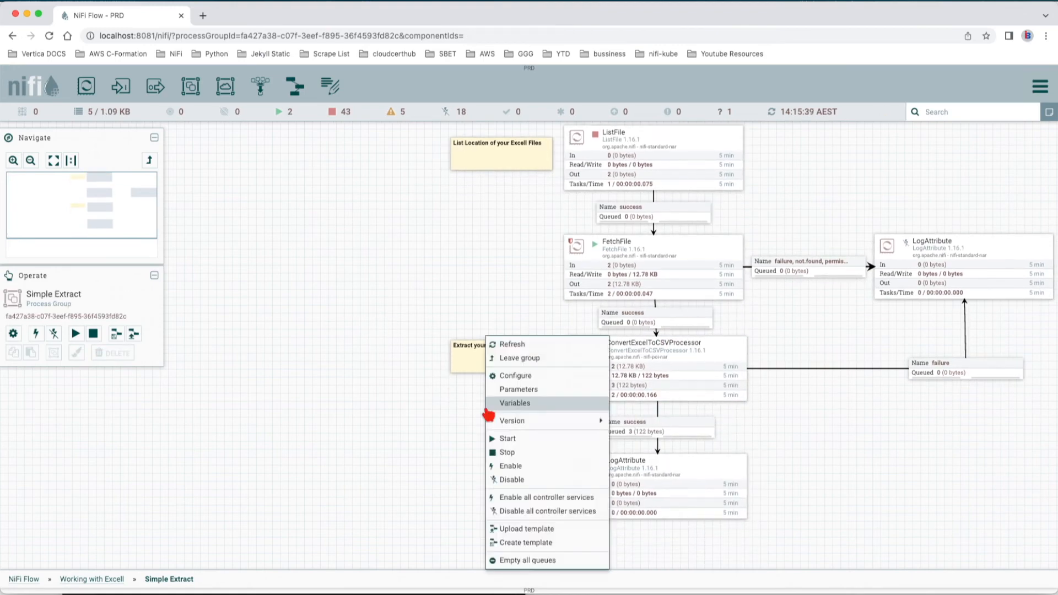
pyautogui.click(507, 346)
pyautogui.click(630, 431)
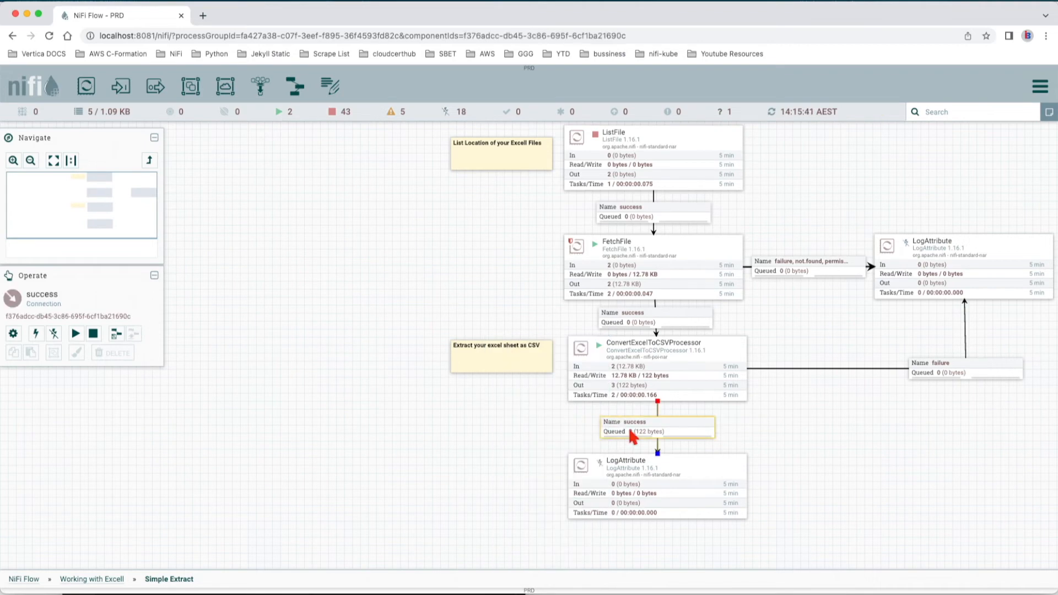
pyautogui.rightClick(630, 430)
pyautogui.click(653, 470)
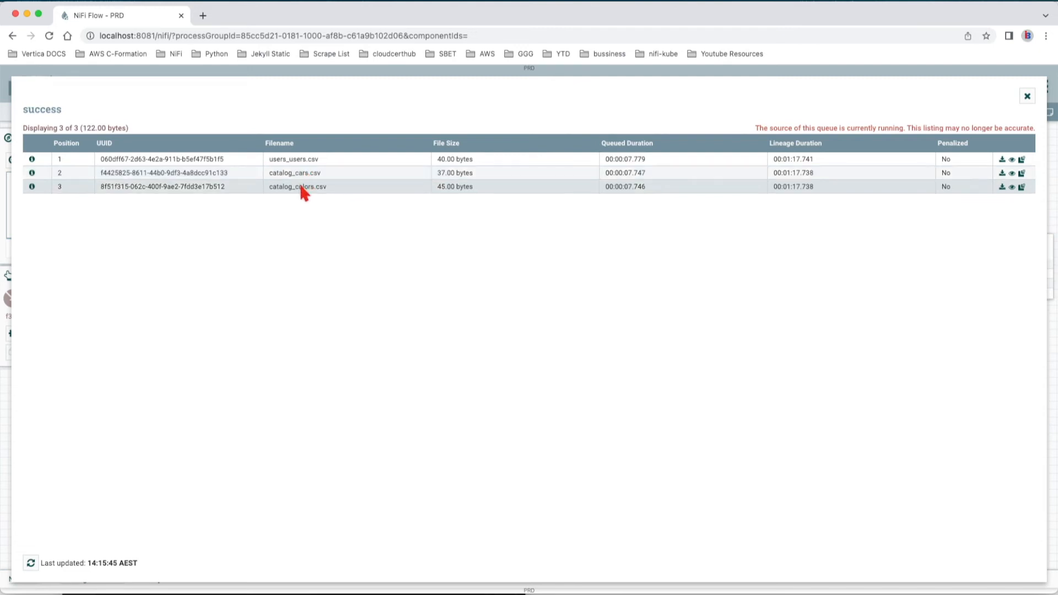
# - Switch to the catalog.xlsx spreadsheet, look through its cars and colors sheets, and put its window away
pyautogui.press('super+Tab')
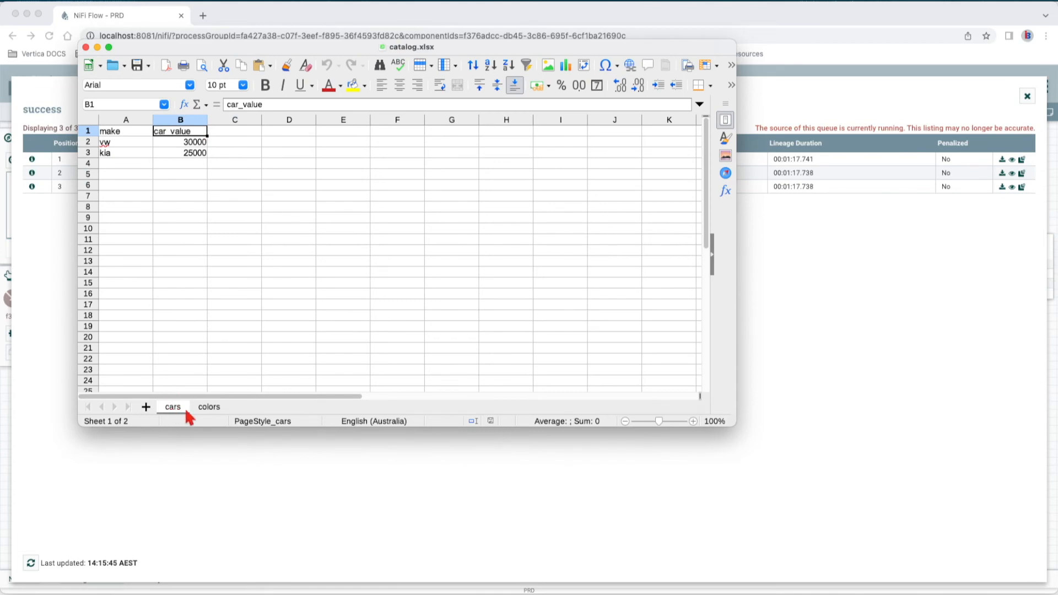
pyautogui.click(215, 410)
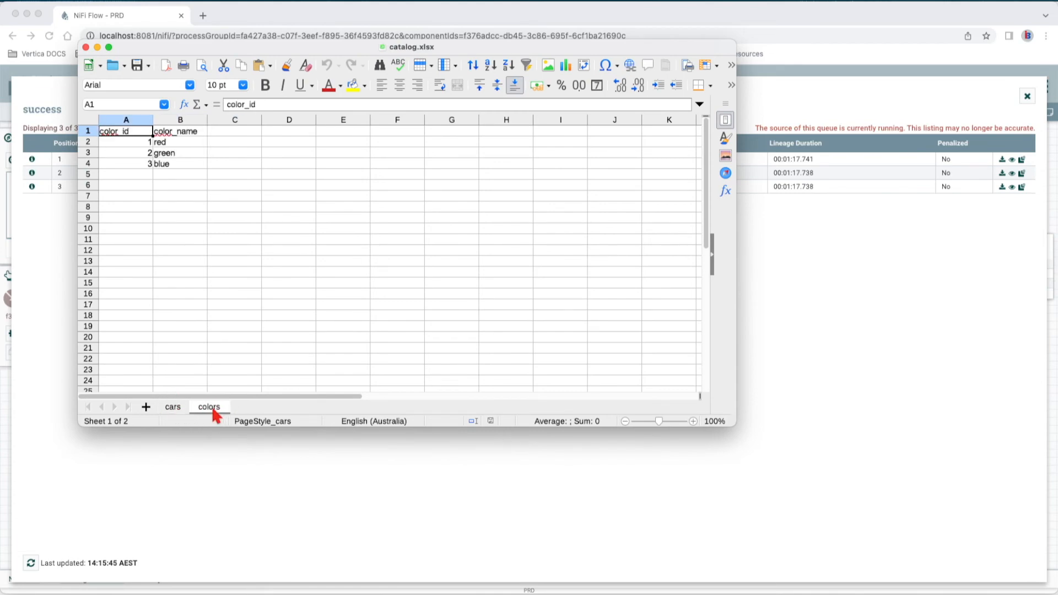
pyautogui.click(173, 407)
pyautogui.click(97, 47)
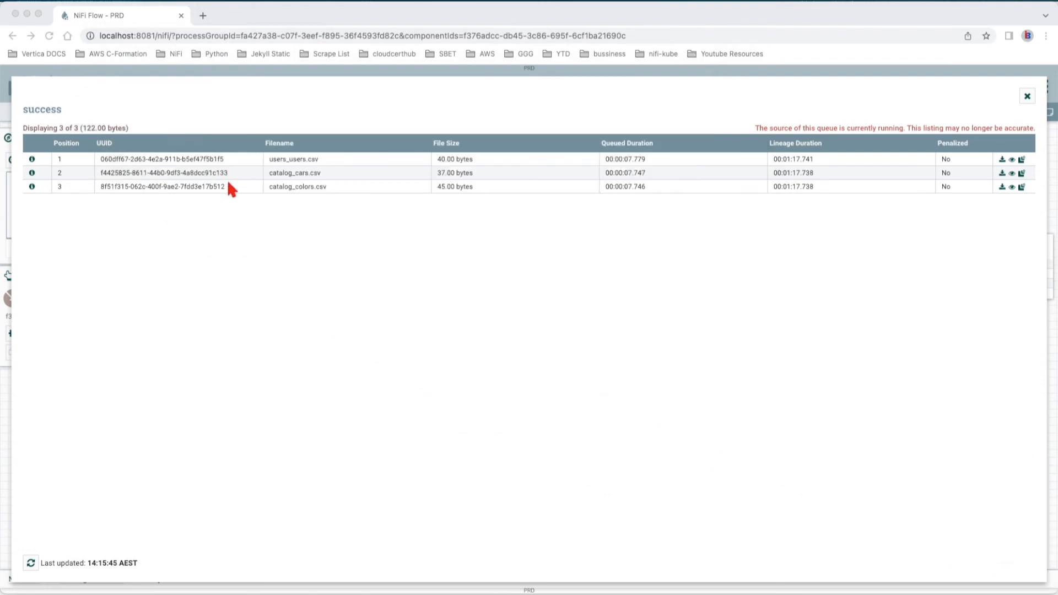
# - View the content of the queued users_users.csv and compare it with the users.xlsx spreadsheet
pyautogui.click(281, 182)
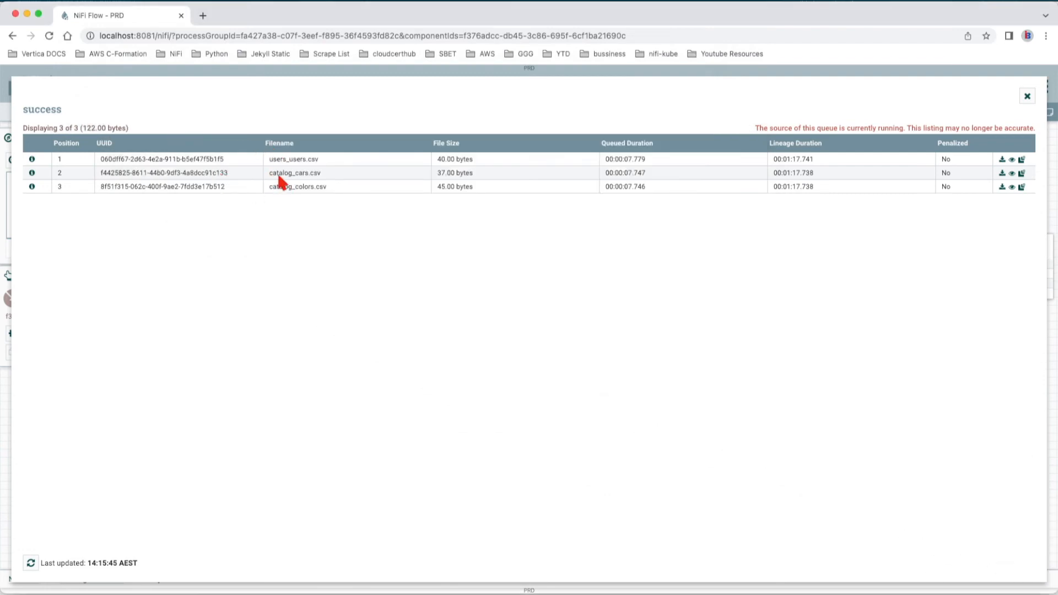
pyautogui.click(294, 175)
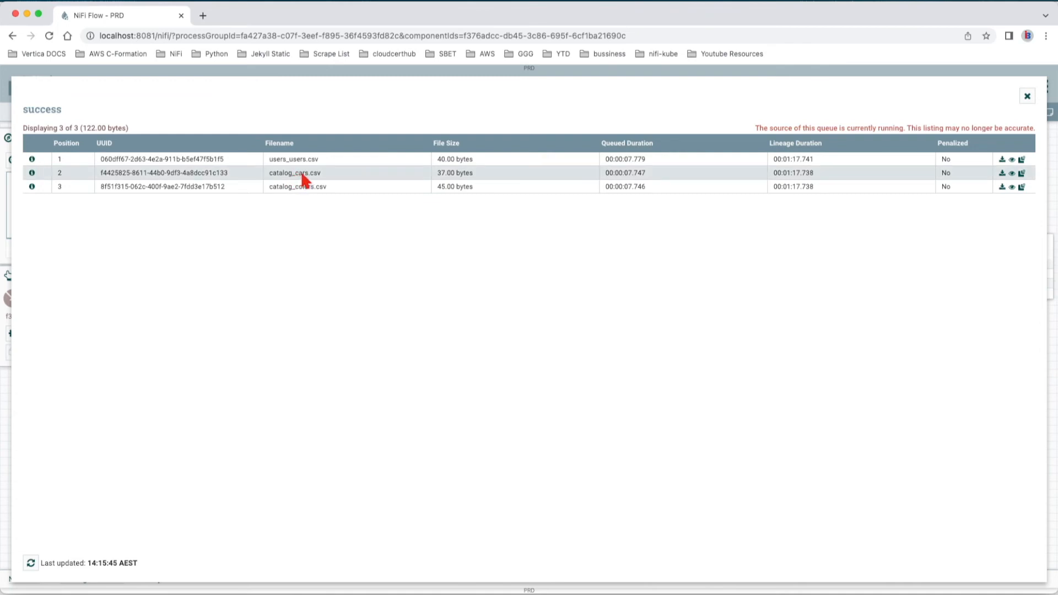
pyautogui.click(31, 161)
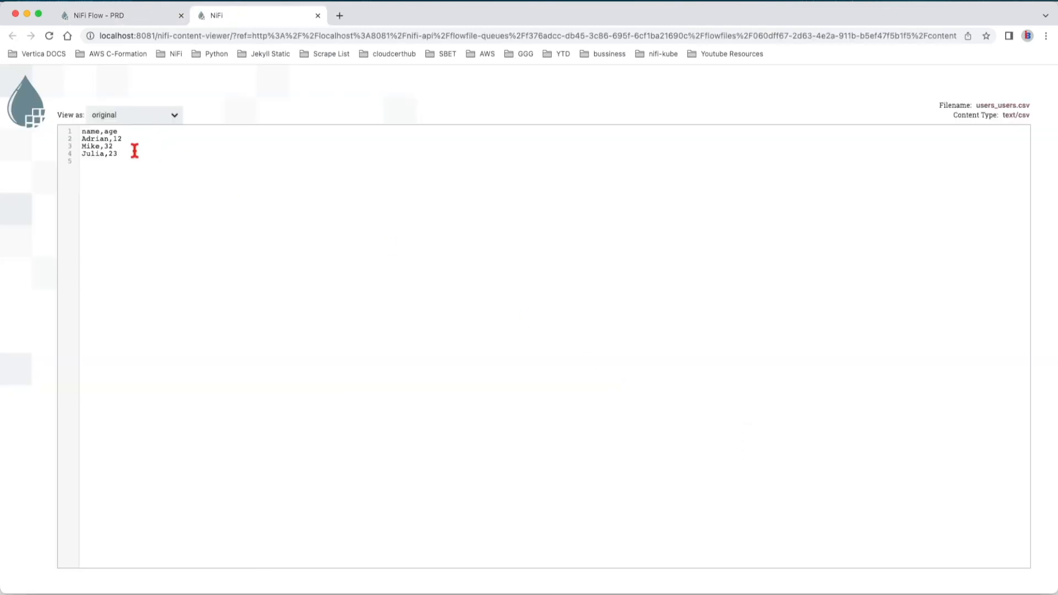
pyautogui.click(134, 151)
pyautogui.moveTo(227, 39); pyautogui.dragTo(425, 100)
pyautogui.click(329, 178)
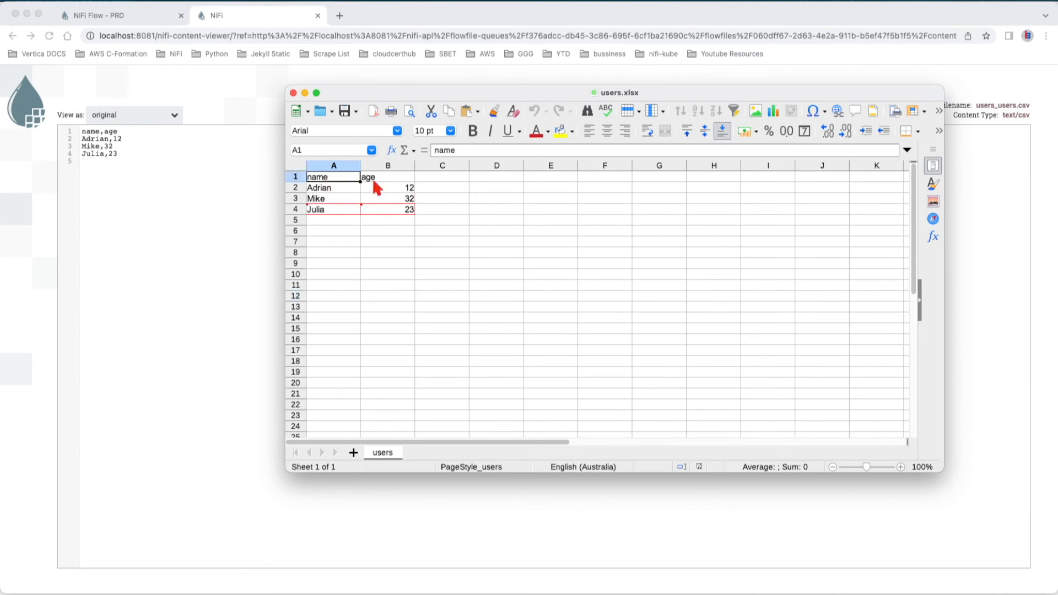
# - Check the name and age columns in users.xlsx and put the spreadsheet window away
pyautogui.click(377, 179)
pyautogui.click(385, 199)
pyautogui.click(293, 93)
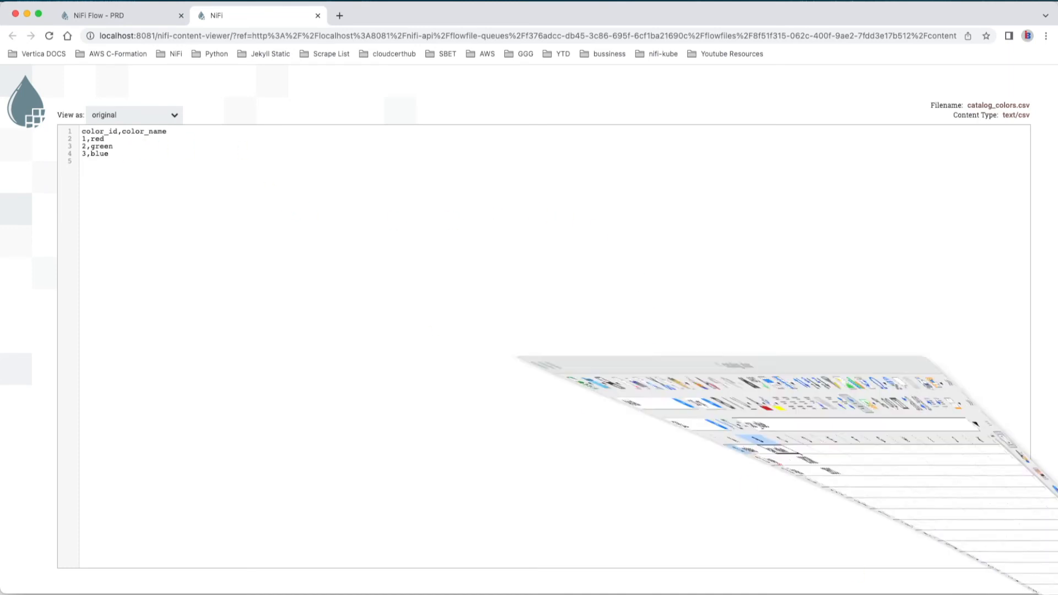
# - Compare the queued catalog_colors.csv with the colors sheet of catalog.xlsx, move the spreadsheet aside and close the content viewer
pyautogui.click(208, 405)
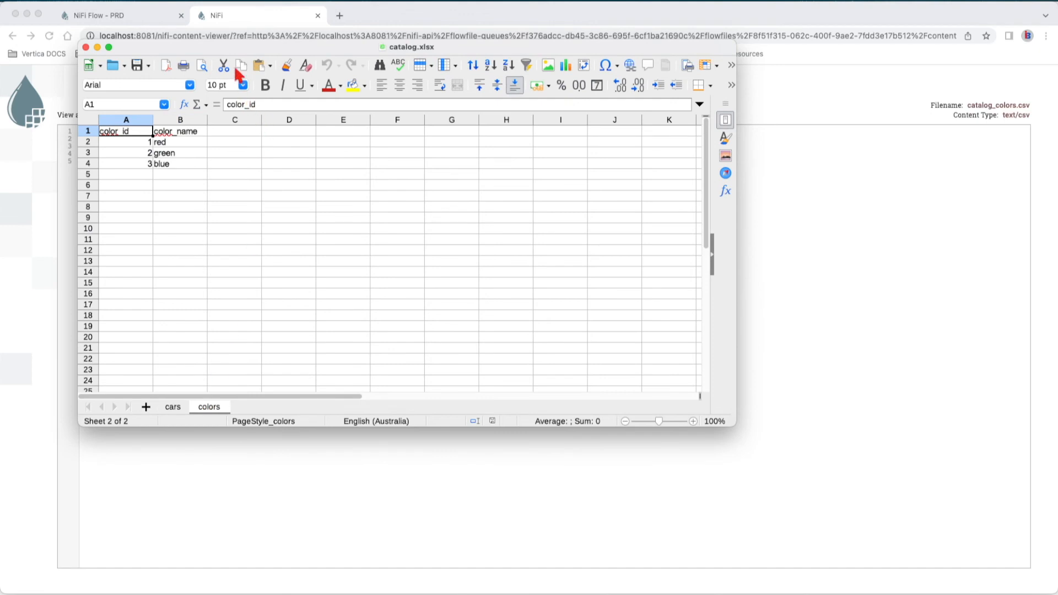
pyautogui.moveTo(226, 45); pyautogui.dragTo(425, 95)
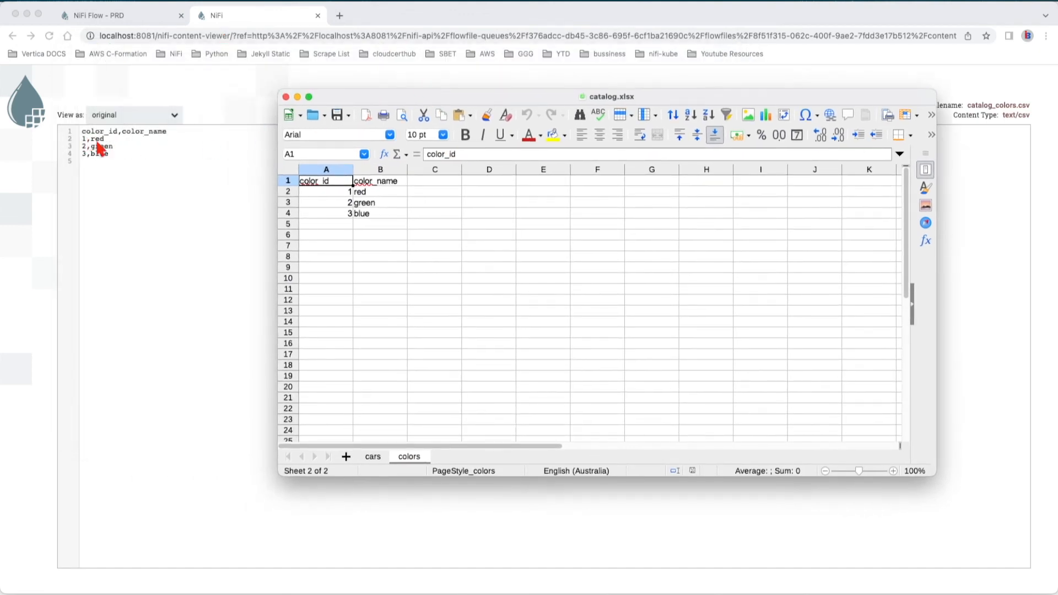
pyautogui.click(333, 224)
pyautogui.moveTo(383, 97); pyautogui.dragTo(1057, 212)
pyautogui.press('super+w')
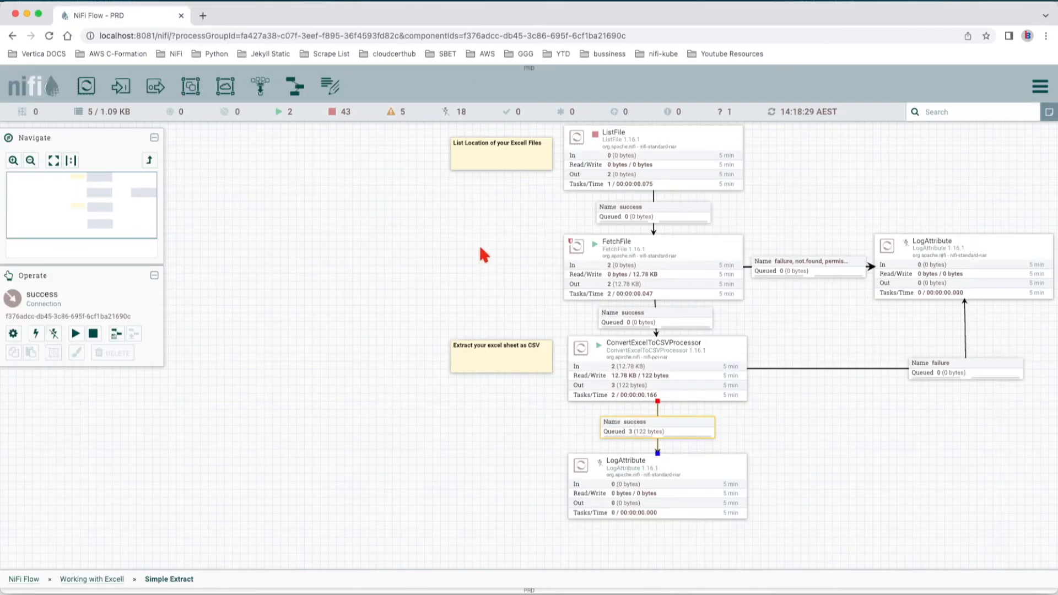
# - Run the ListFile processor once and refresh the flow
pyautogui.moveTo(485, 252); pyautogui.dragTo(456, 312)
pyautogui.click(579, 224)
pyautogui.rightClick(579, 225)
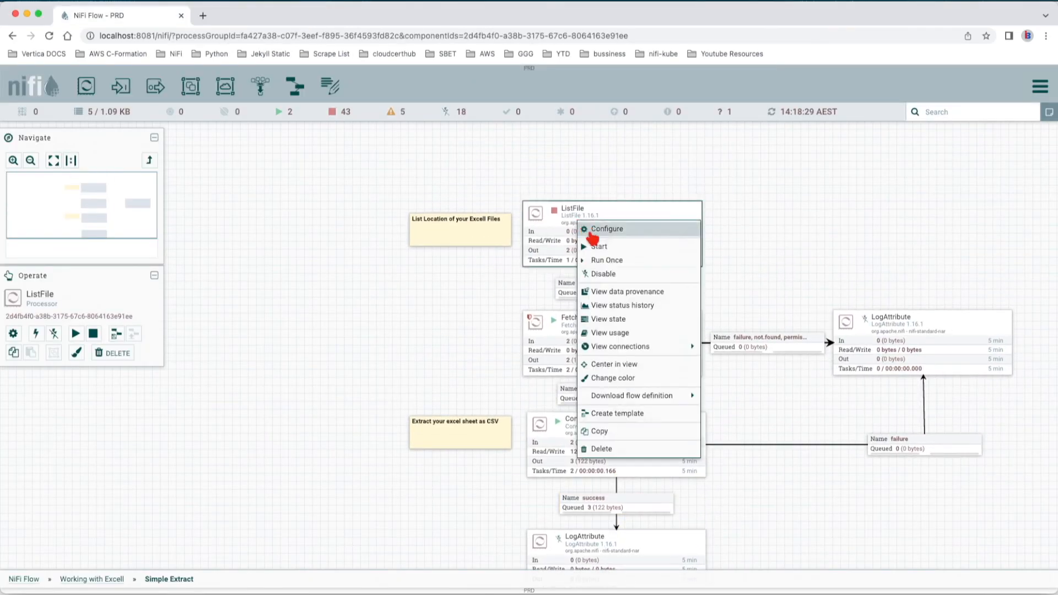
pyautogui.click(609, 264)
pyautogui.click(414, 298)
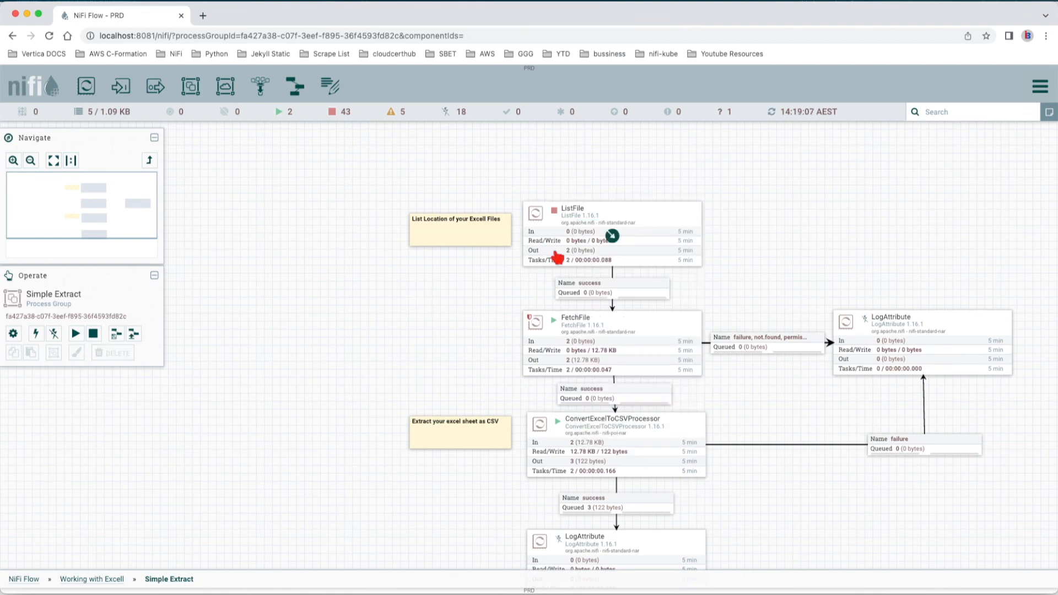
# - View the stored state of the ListFile processor
pyautogui.click(582, 260)
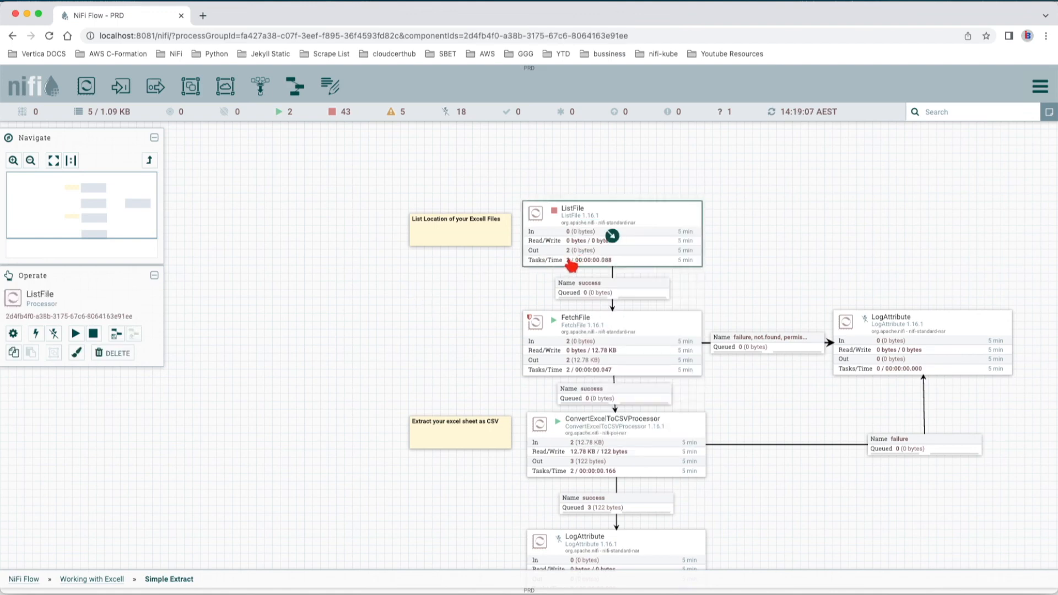
pyautogui.click(468, 364)
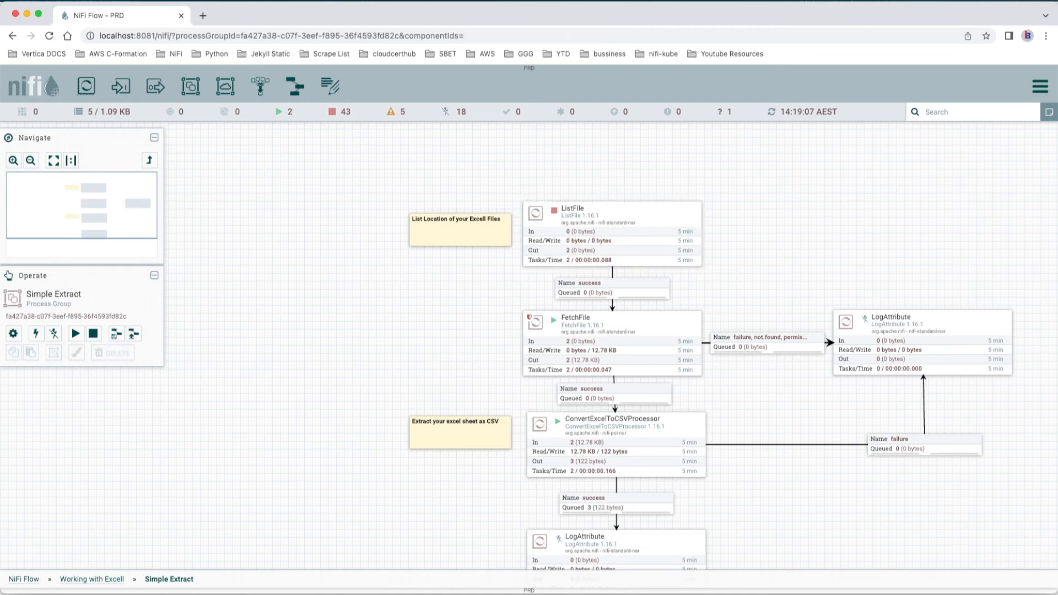
pyautogui.rightClick(632, 227)
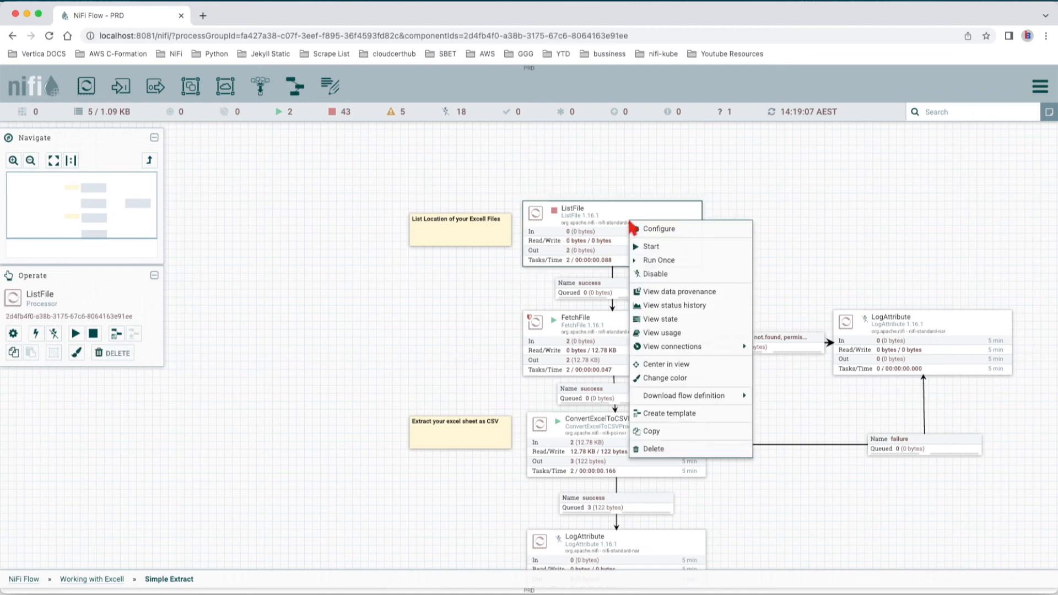
pyautogui.click(662, 322)
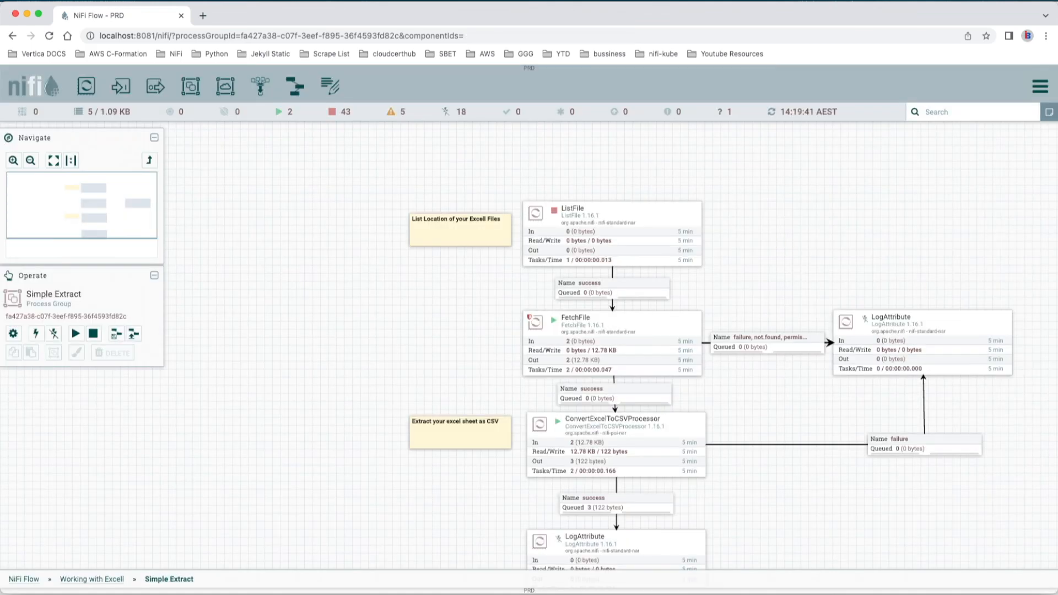
# - In the colors sheet of catalog.xlsx, add a row with color_id 4 and color_name pink, save the file and put the window away
pyautogui.moveTo(474, 169); pyautogui.dragTo(459, 162)
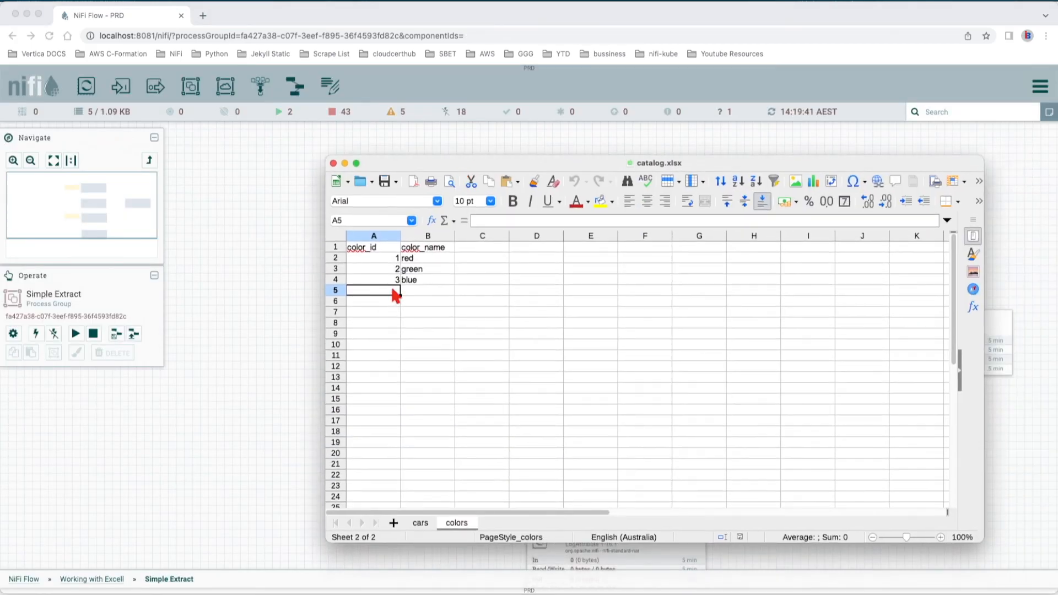
pyautogui.write('4')
pyautogui.press('Tab')
pyautogui.write('pink')
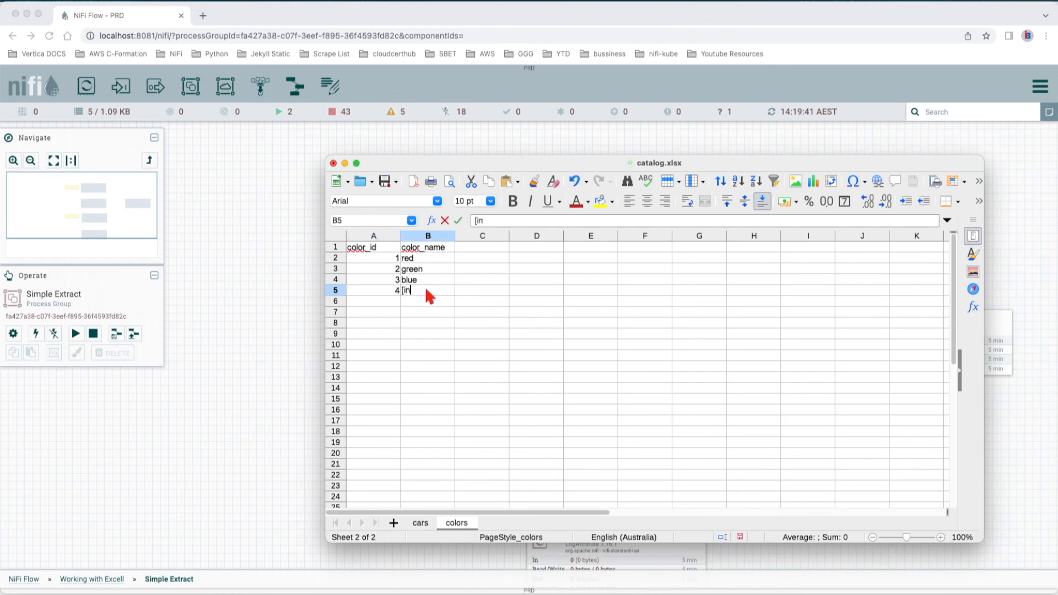
pyautogui.click(385, 181)
pyautogui.press('Return')
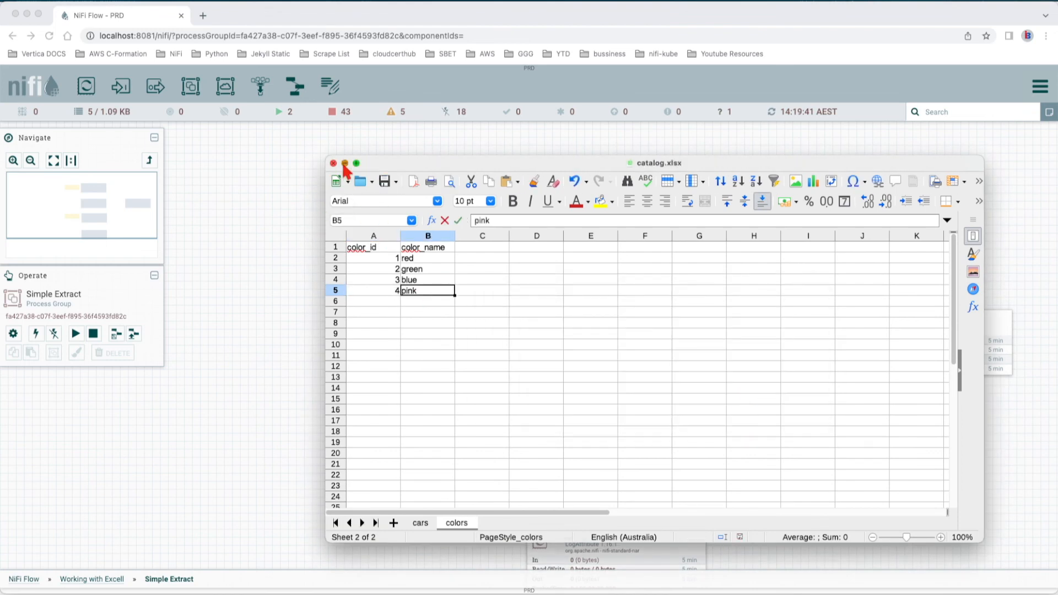
pyautogui.click(333, 163)
# - Run the ListFile processor once more to pick up the edited catalog.xlsx, and refresh the flow
pyautogui.rightClick(570, 241)
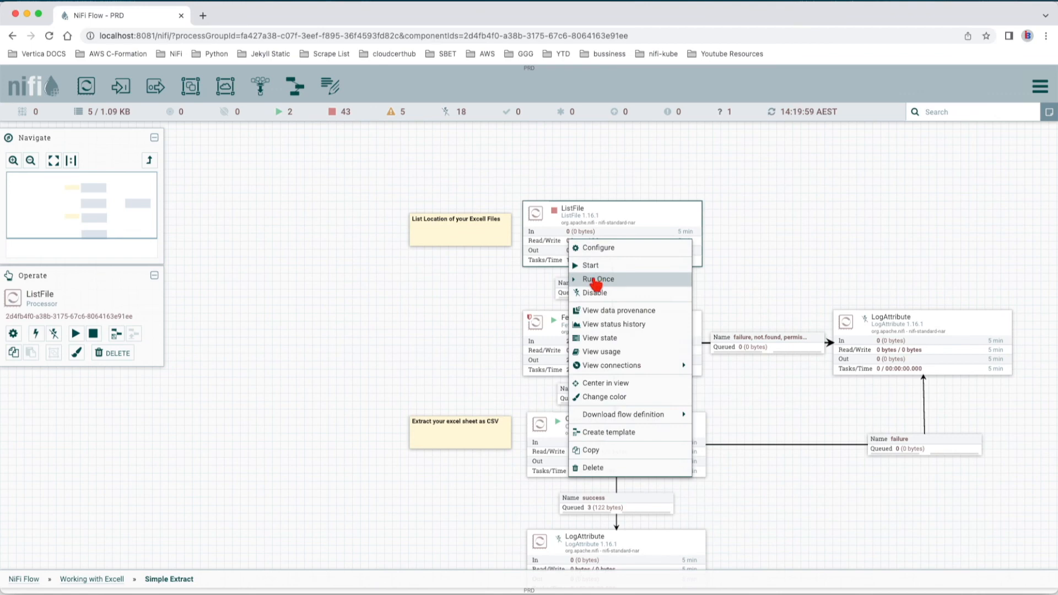
pyautogui.click(596, 281)
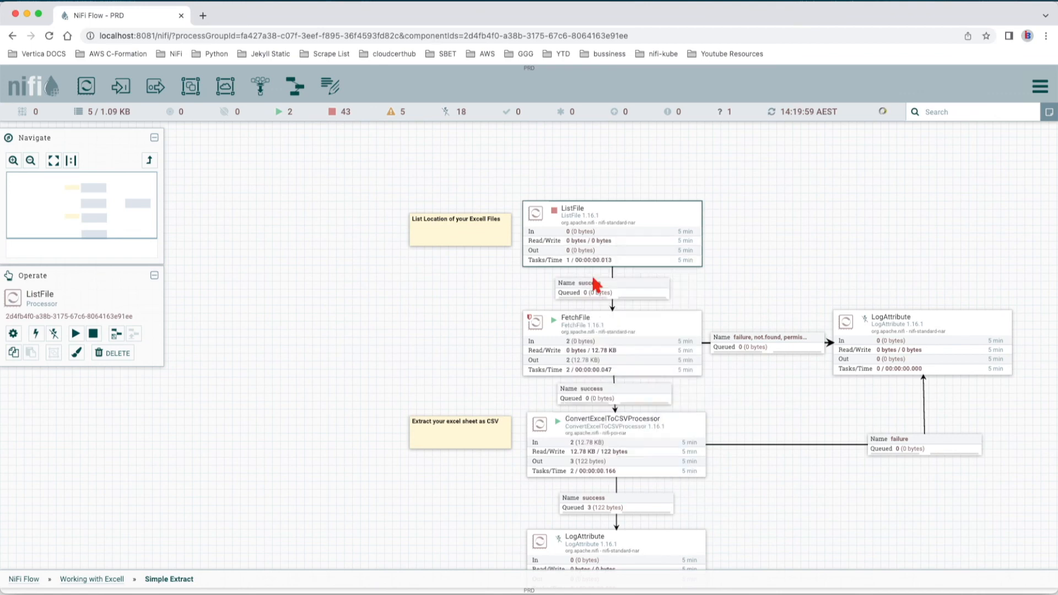
pyautogui.click(419, 313)
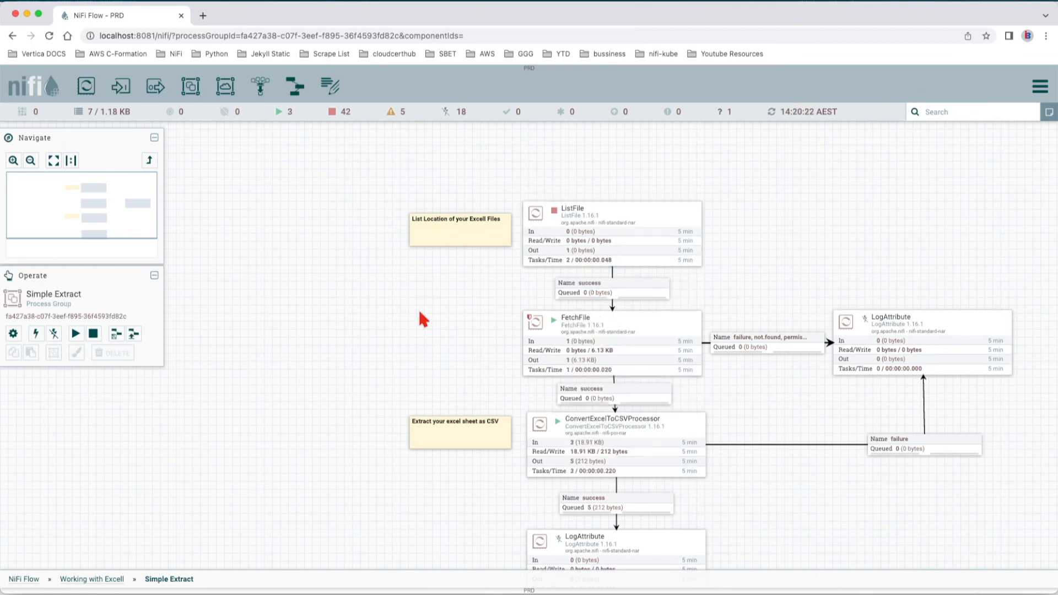
# - List the queue of the success connection from ConvertExcelToCSVProcessor to LogAttribute
pyautogui.click(601, 511)
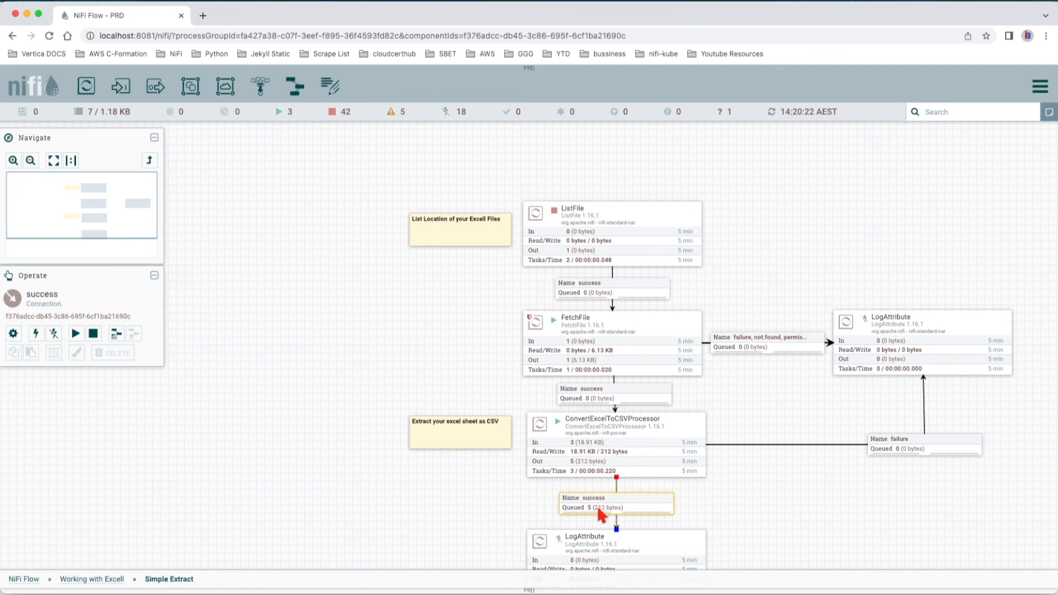
pyautogui.rightClick(600, 511)
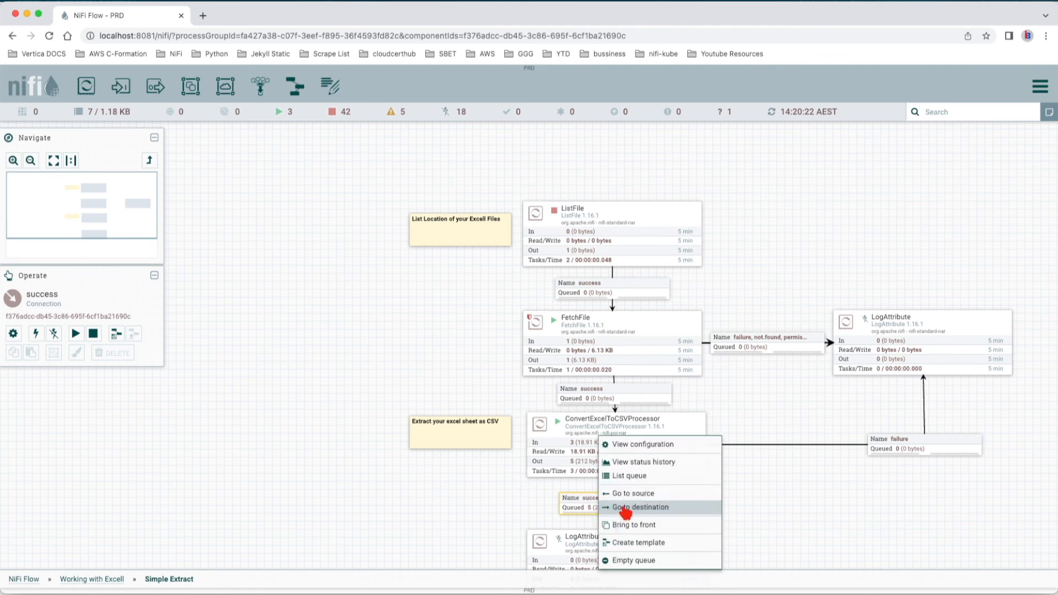
pyautogui.click(639, 476)
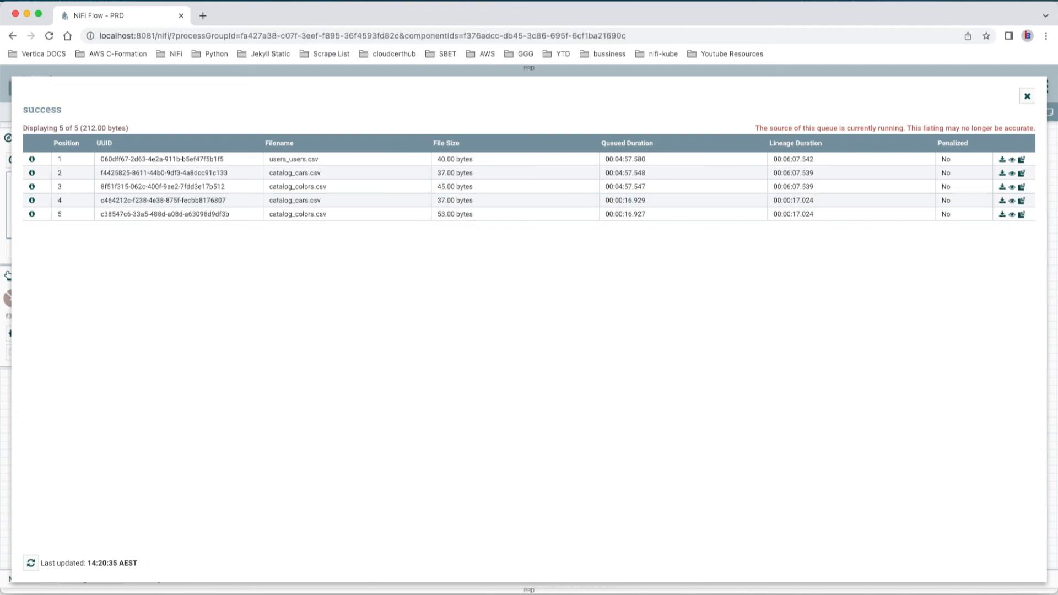
# - Check the pink row in the colors sheet of catalog.xlsx against the queued files and close the queue listing
pyautogui.click(1024, 593)
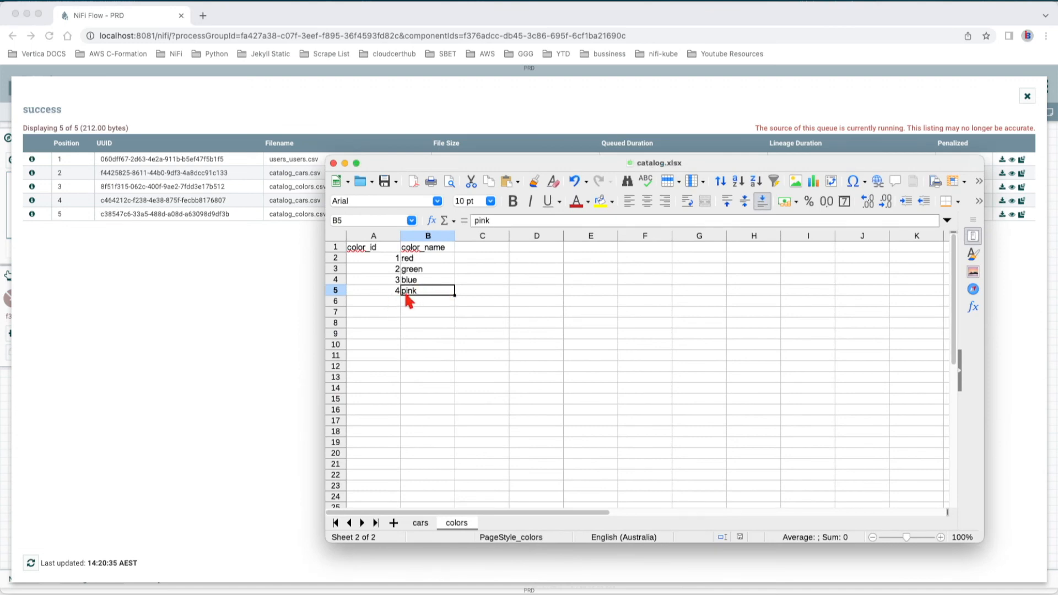
pyautogui.click(380, 291)
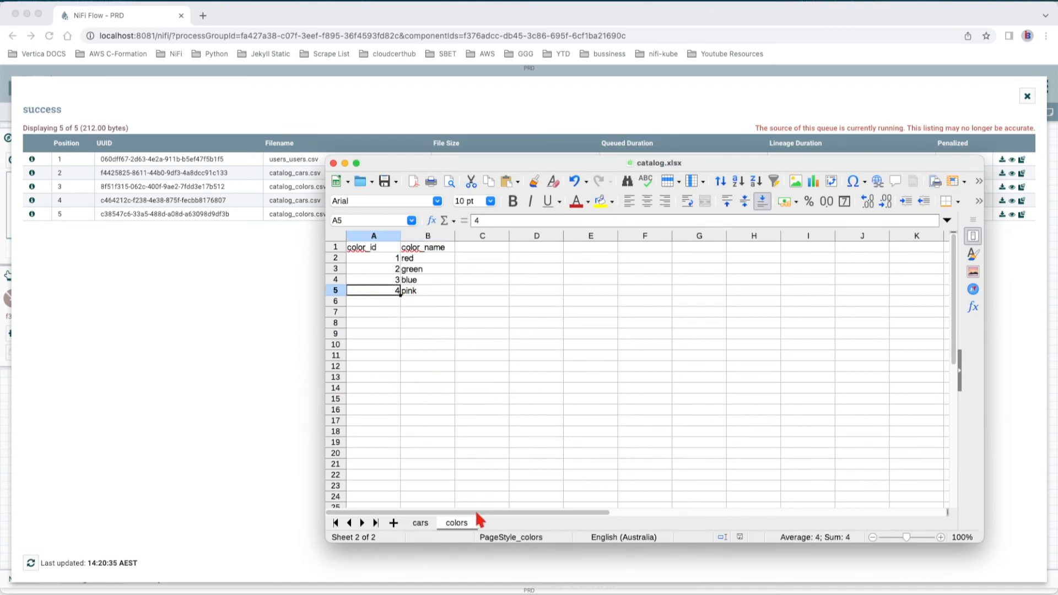
pyautogui.click(260, 271)
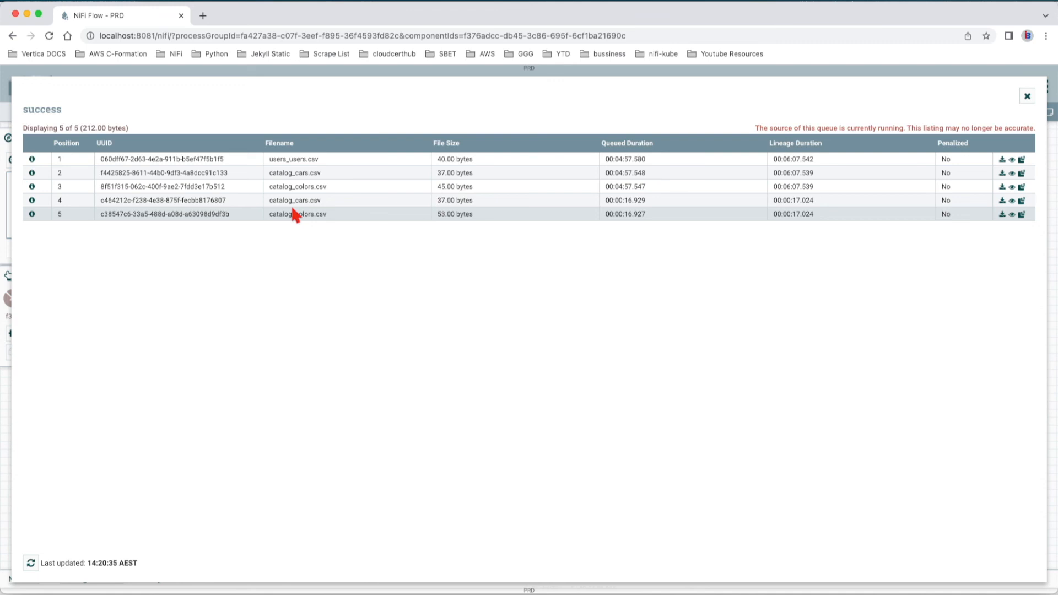
pyautogui.press('Escape')
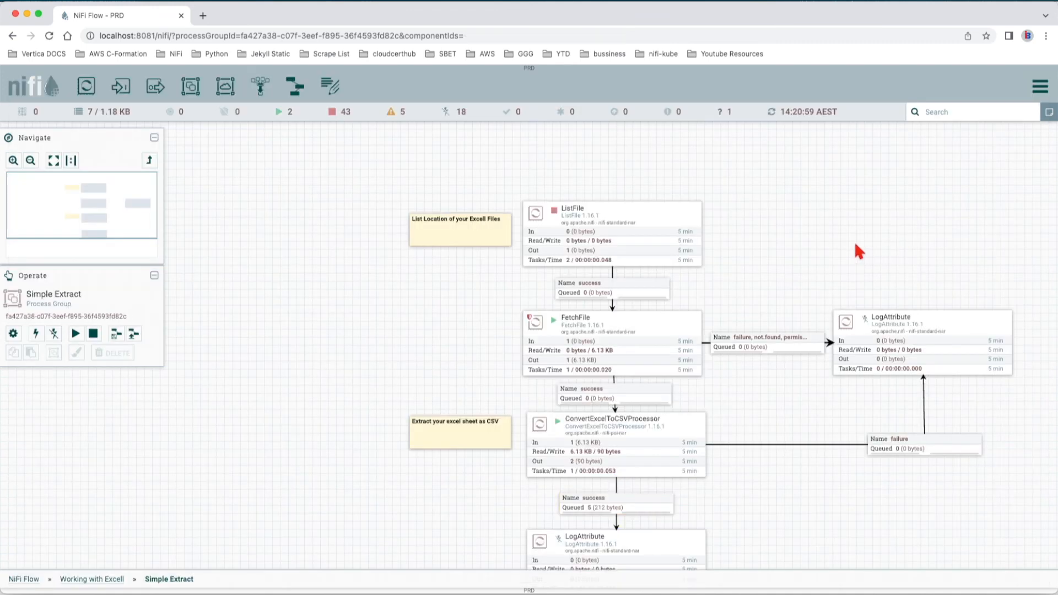
pyautogui.moveTo(783, 293); pyautogui.dragTo(765, 243)
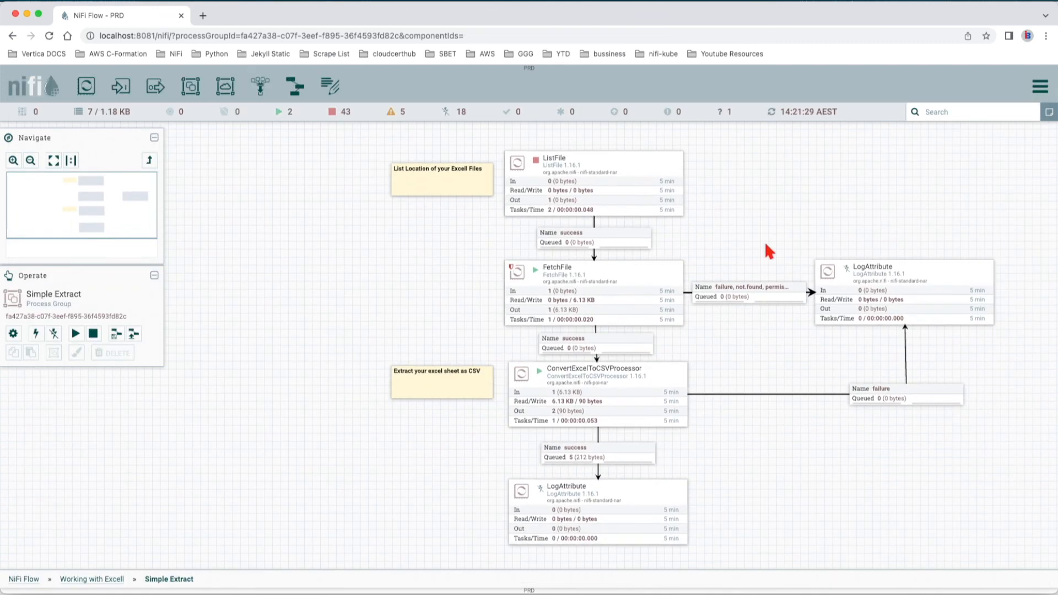